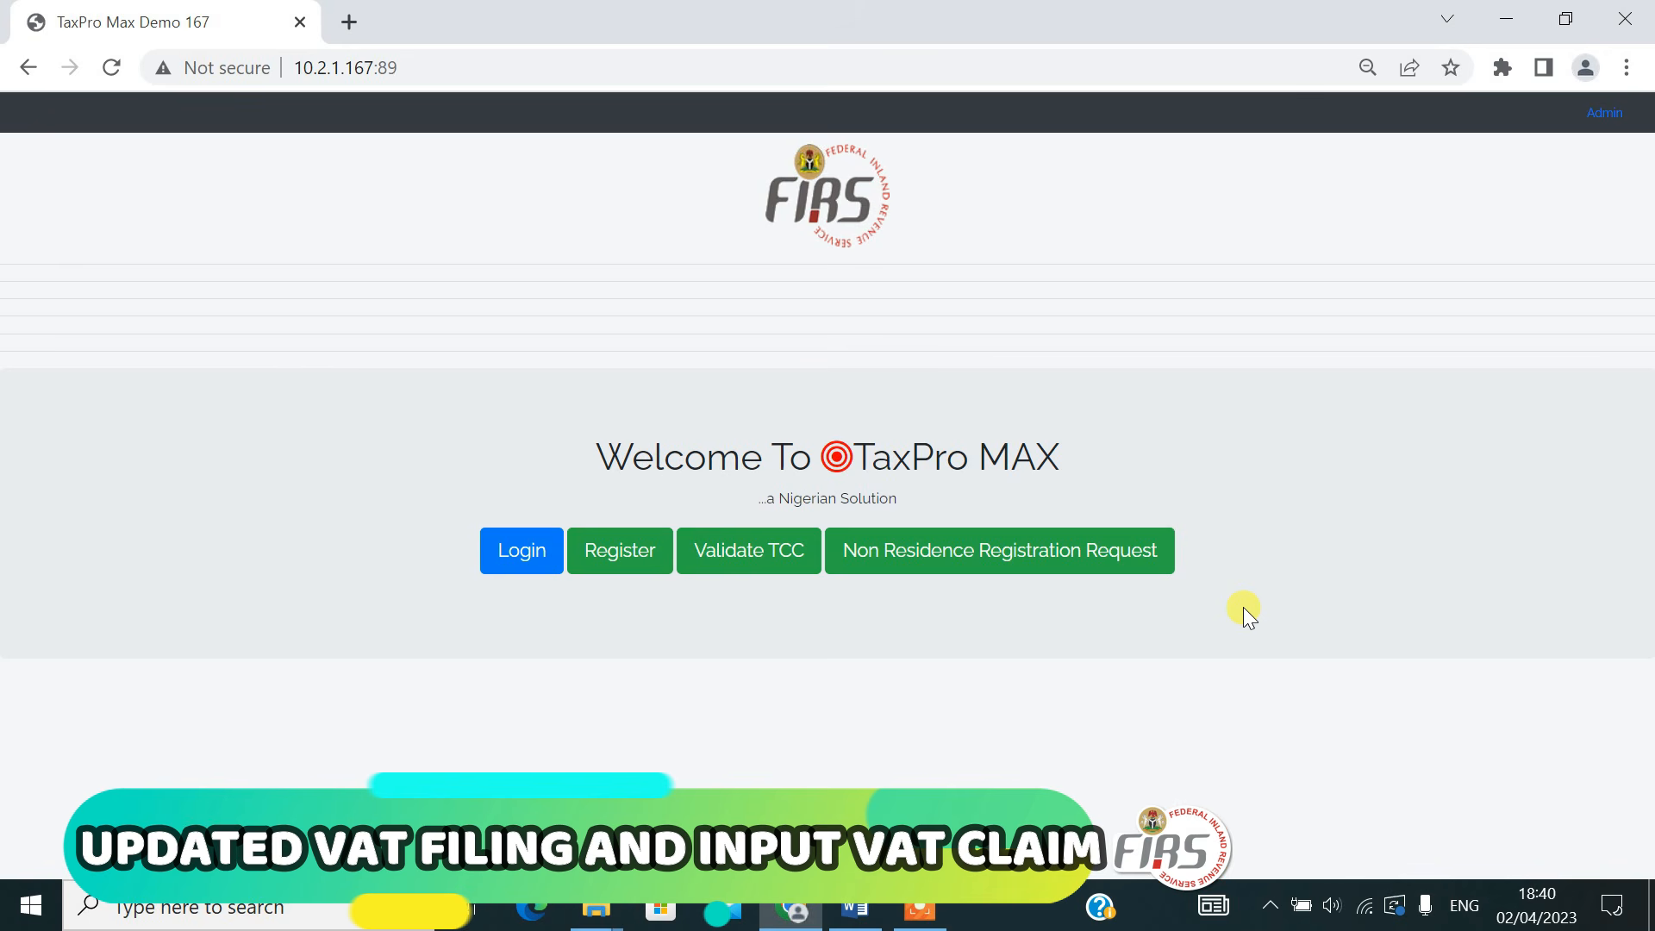
# Log in to the taxpayer portal with the taxpayer's e-mail address and account password
pyautogui.click(508, 552)
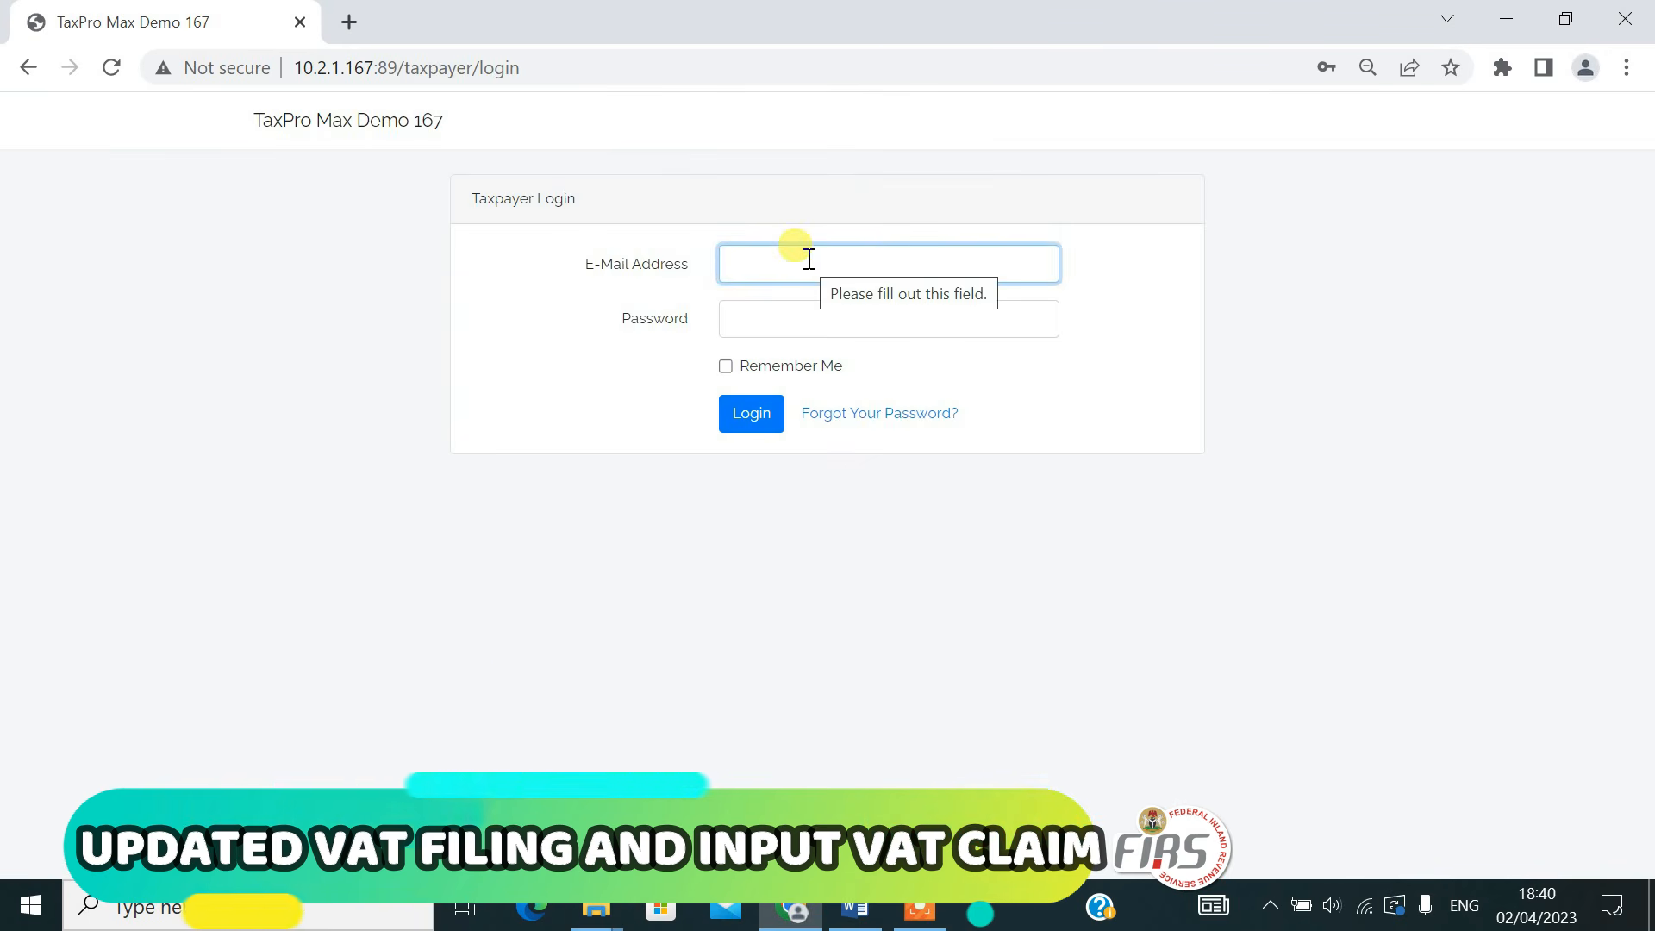
pyautogui.write('v')
pyautogui.press('BackSpace')
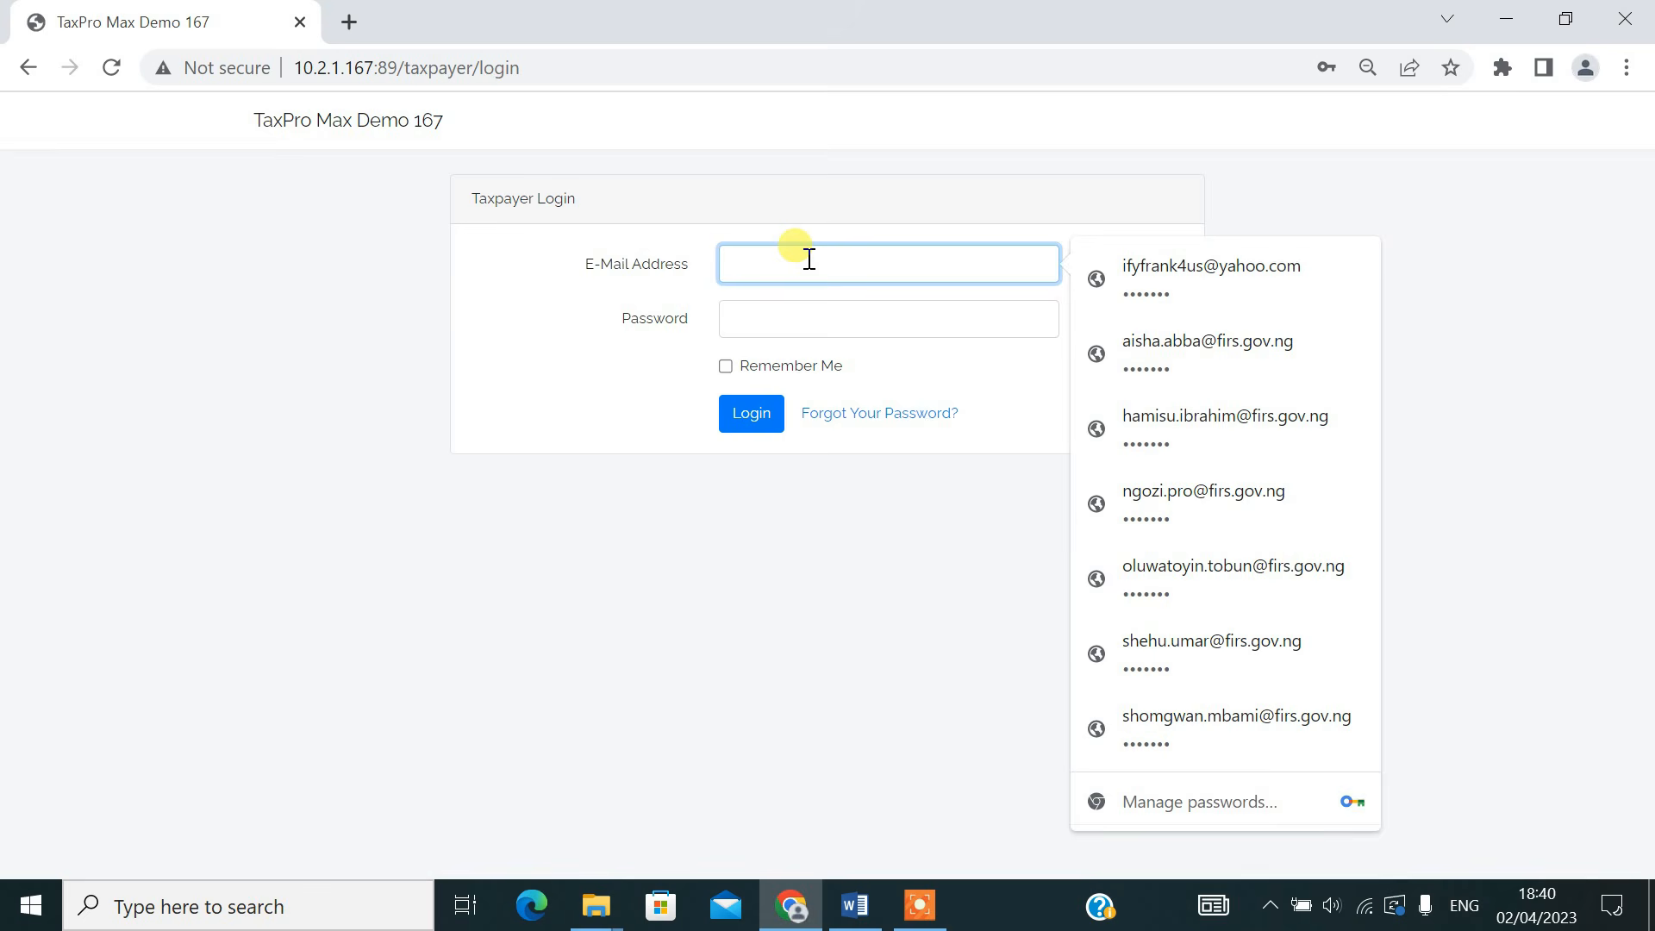
pyautogui.hotkey('ctrl', 'v')
pyautogui.press('Tab')
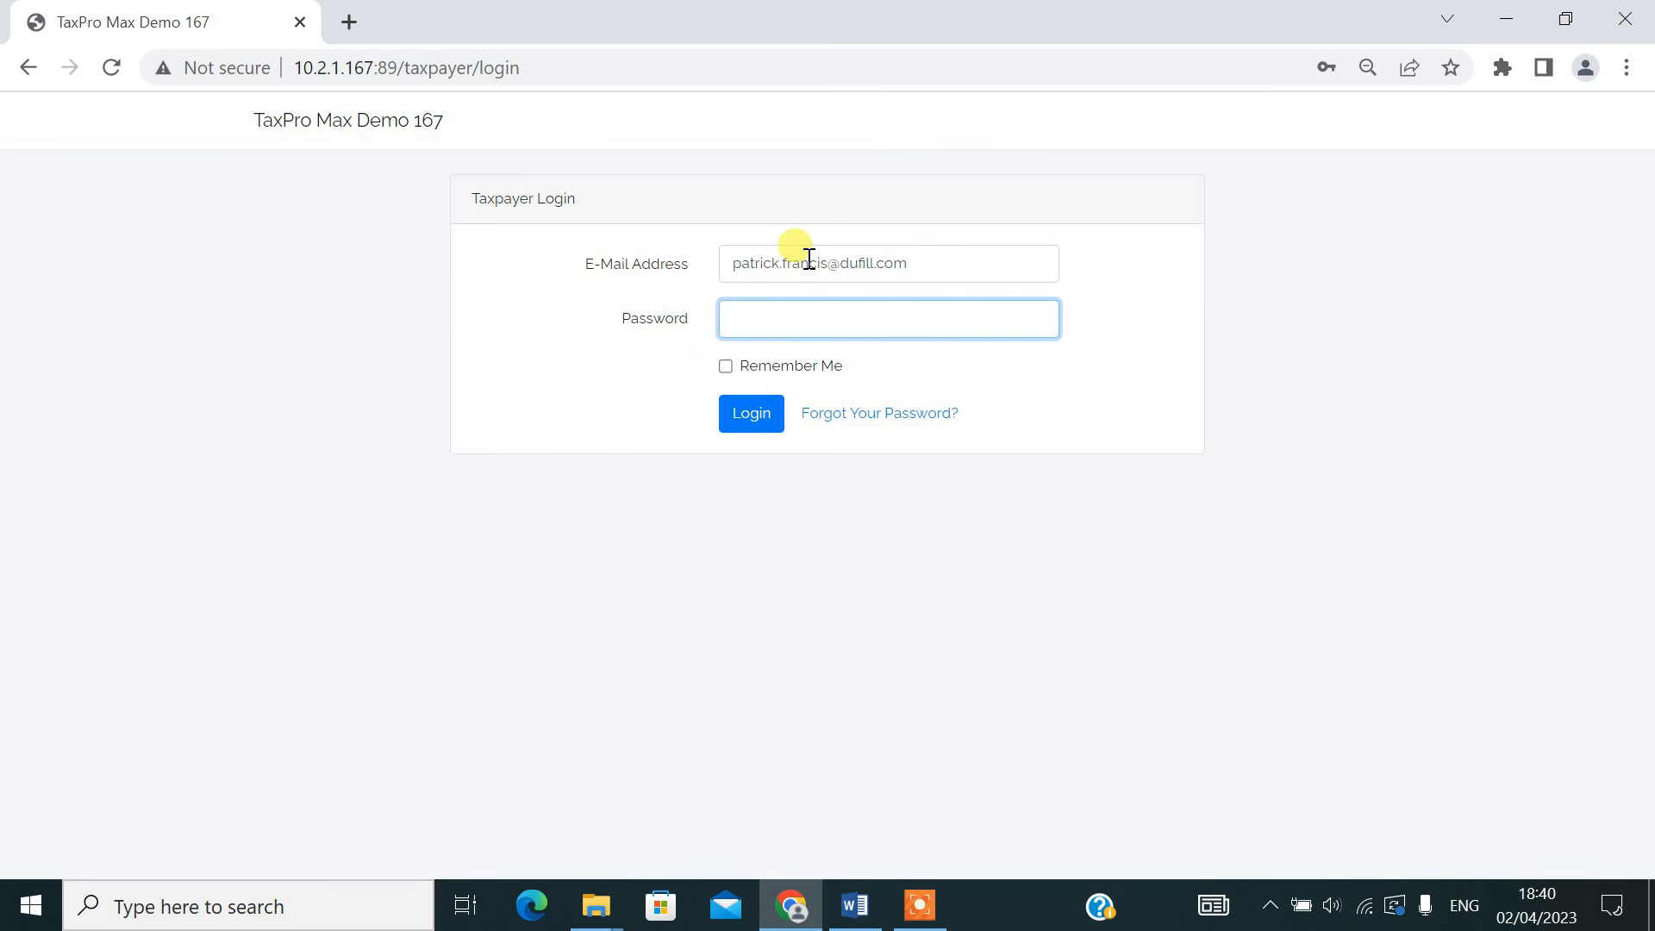
pyautogui.write('•••••••')
pyautogui.click(751, 417)
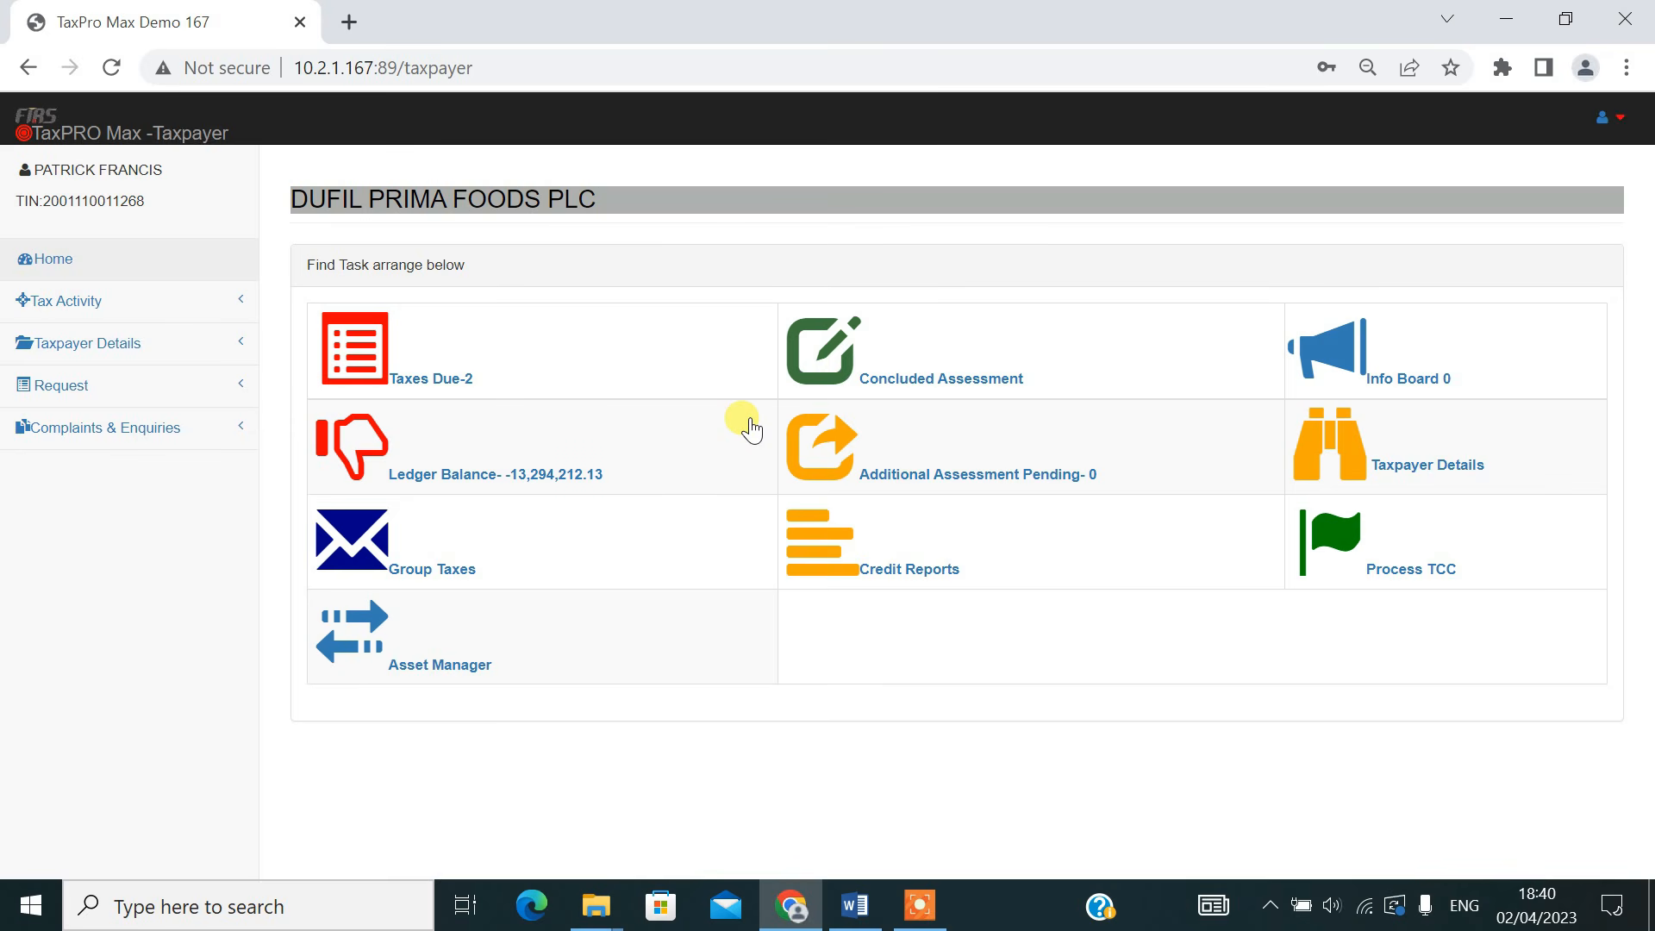
# From the taxes due, process the pending VAT return for 2023-03-21 and open its sales schedule
pyautogui.click(444, 380)
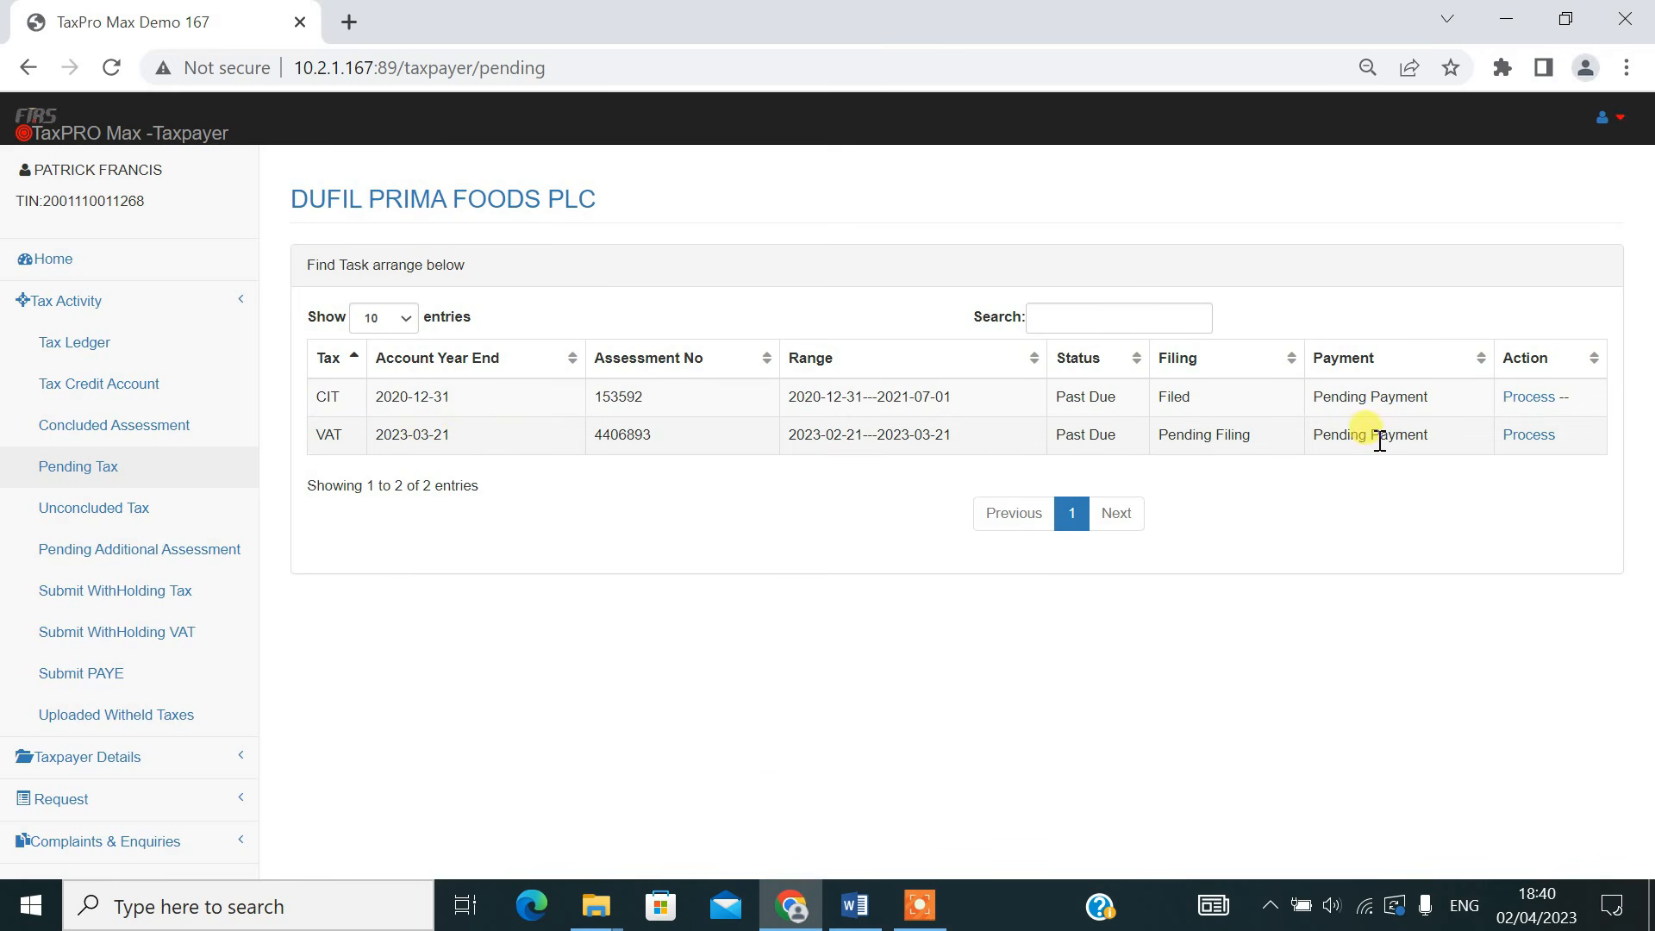
pyautogui.click(1528, 436)
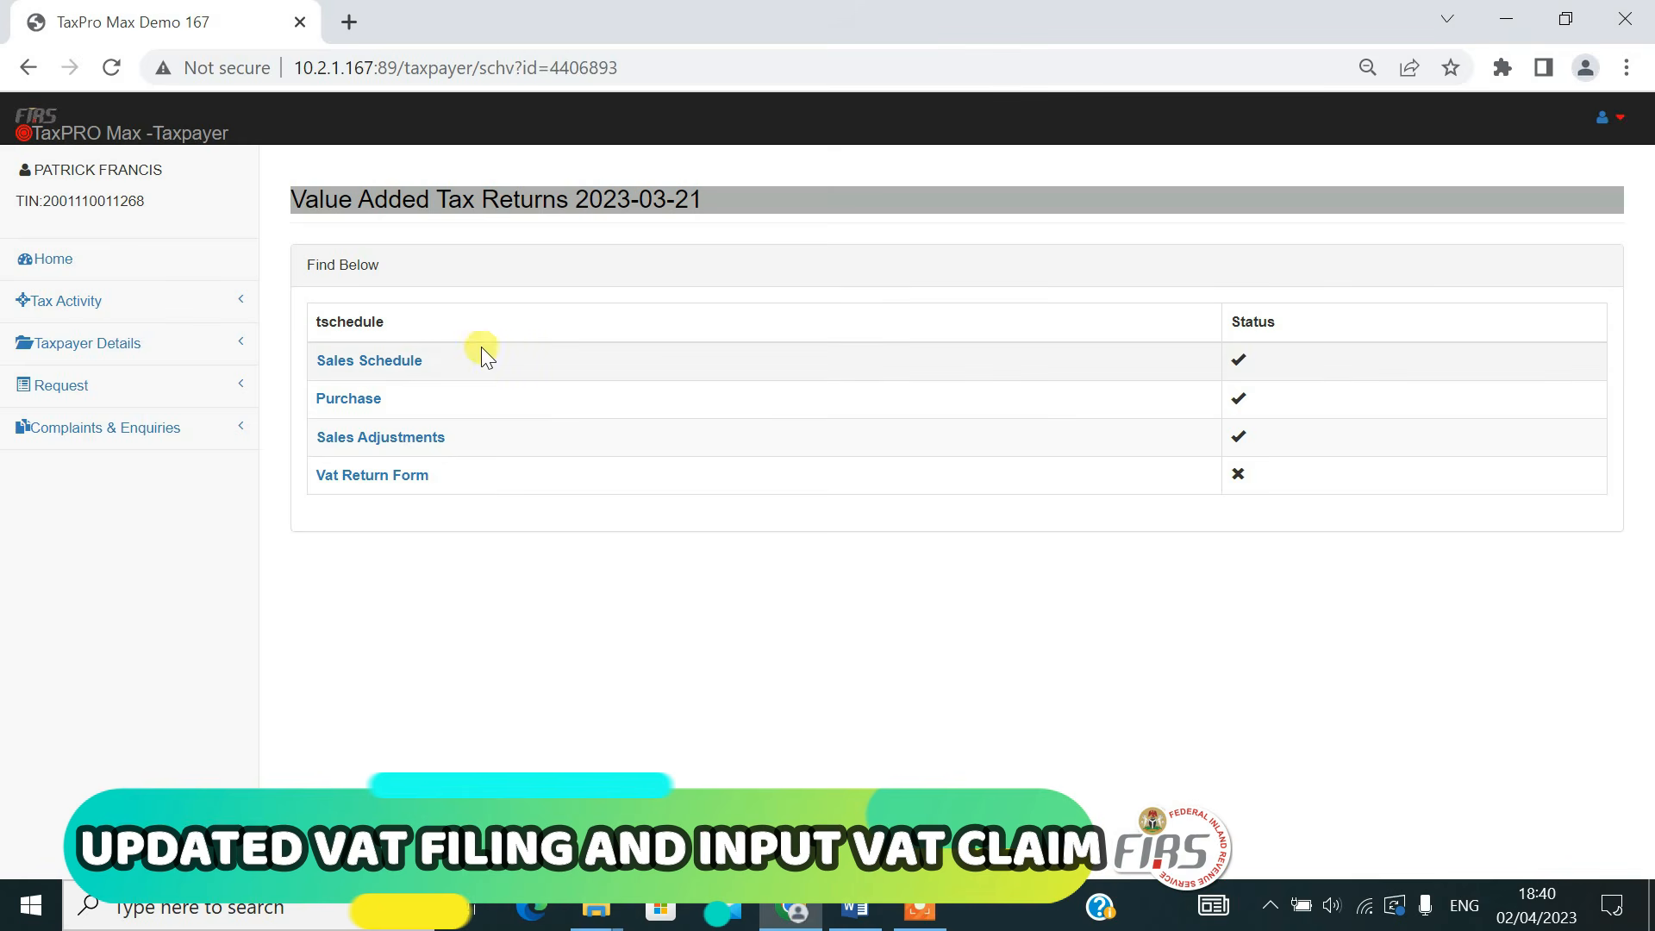
pyautogui.click(369, 361)
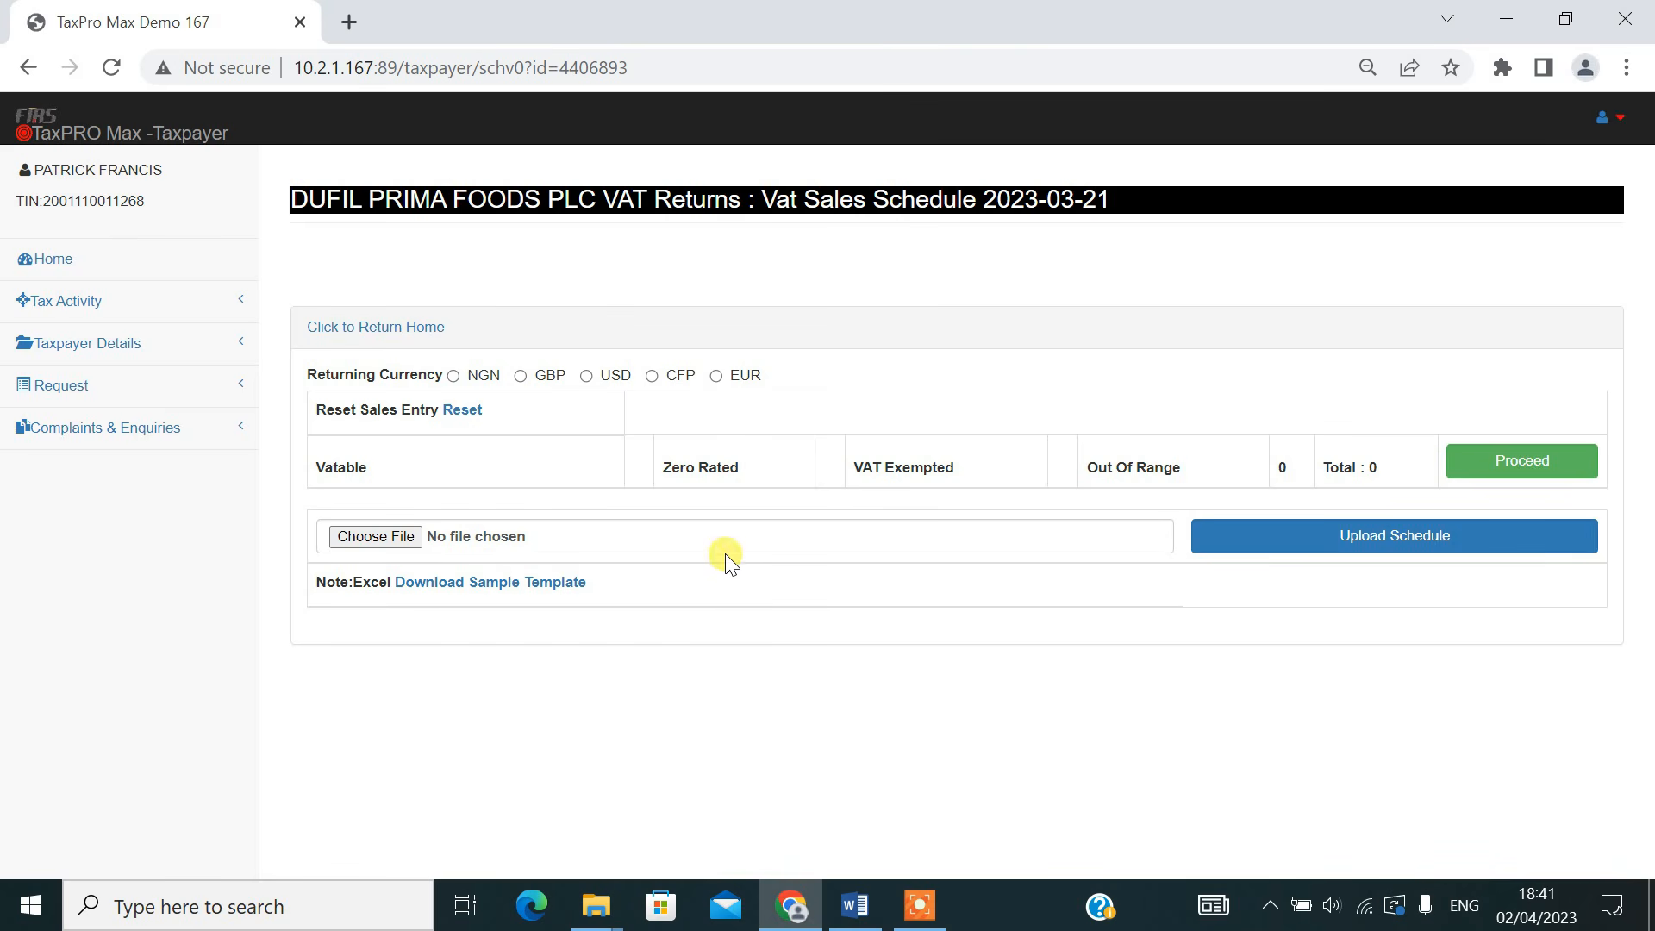
# Upload the file SAMPLE_VAT_SALES.xlsx from Downloads as the VAT sales schedule
pyautogui.click(387, 540)
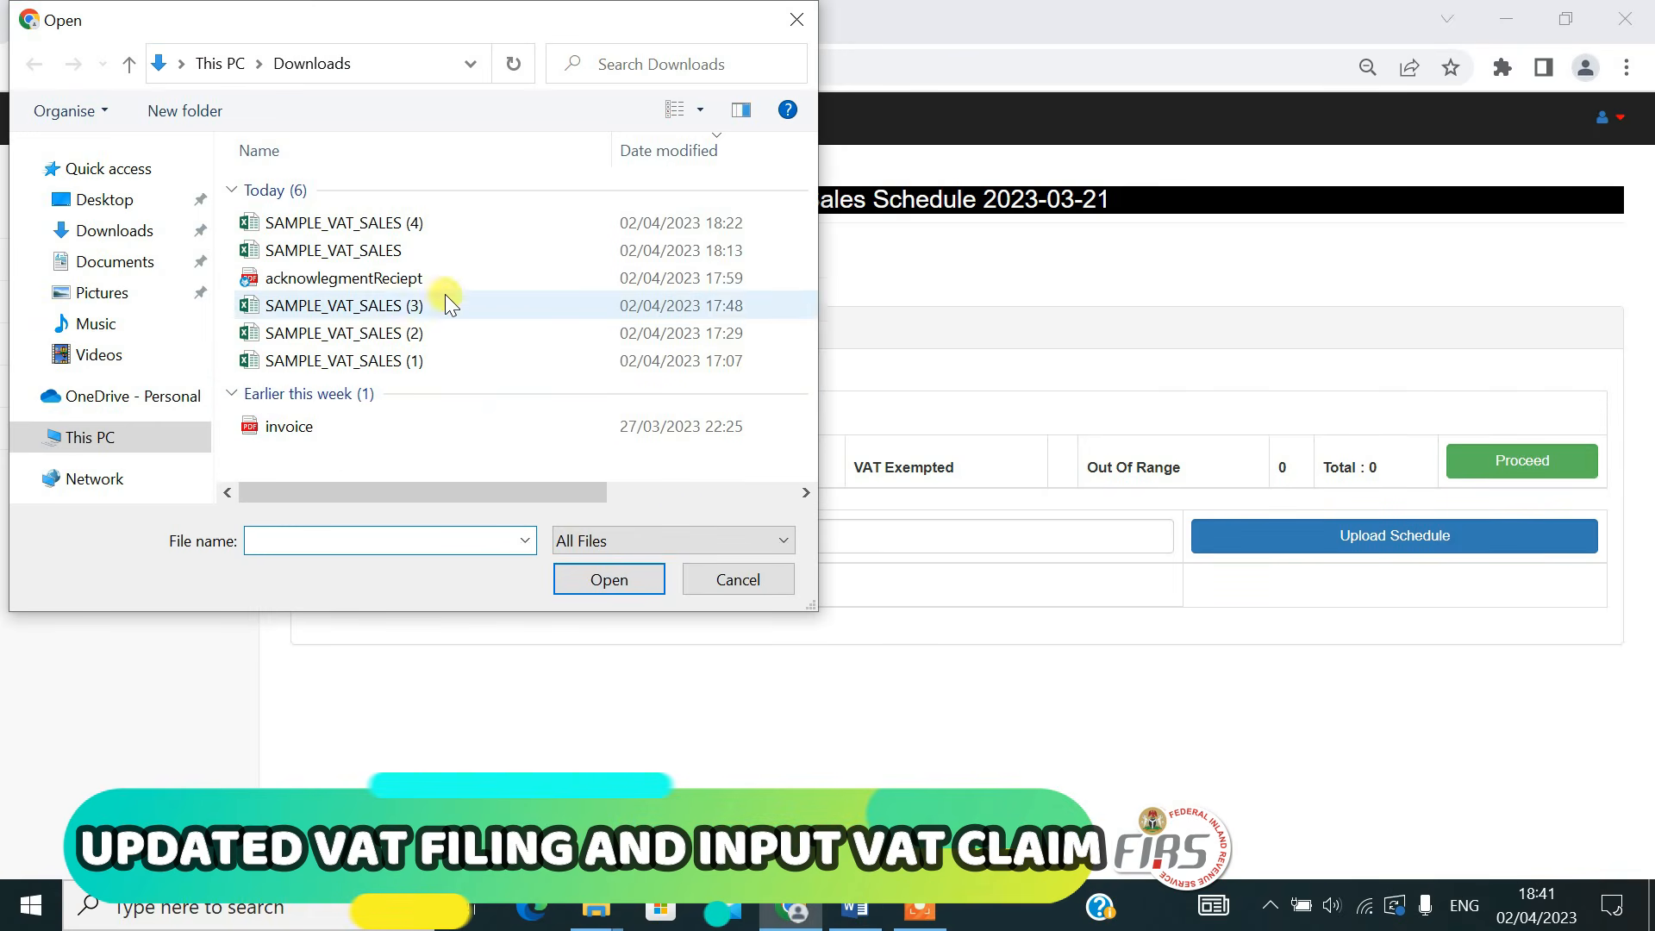
pyautogui.doubleClick(375, 251)
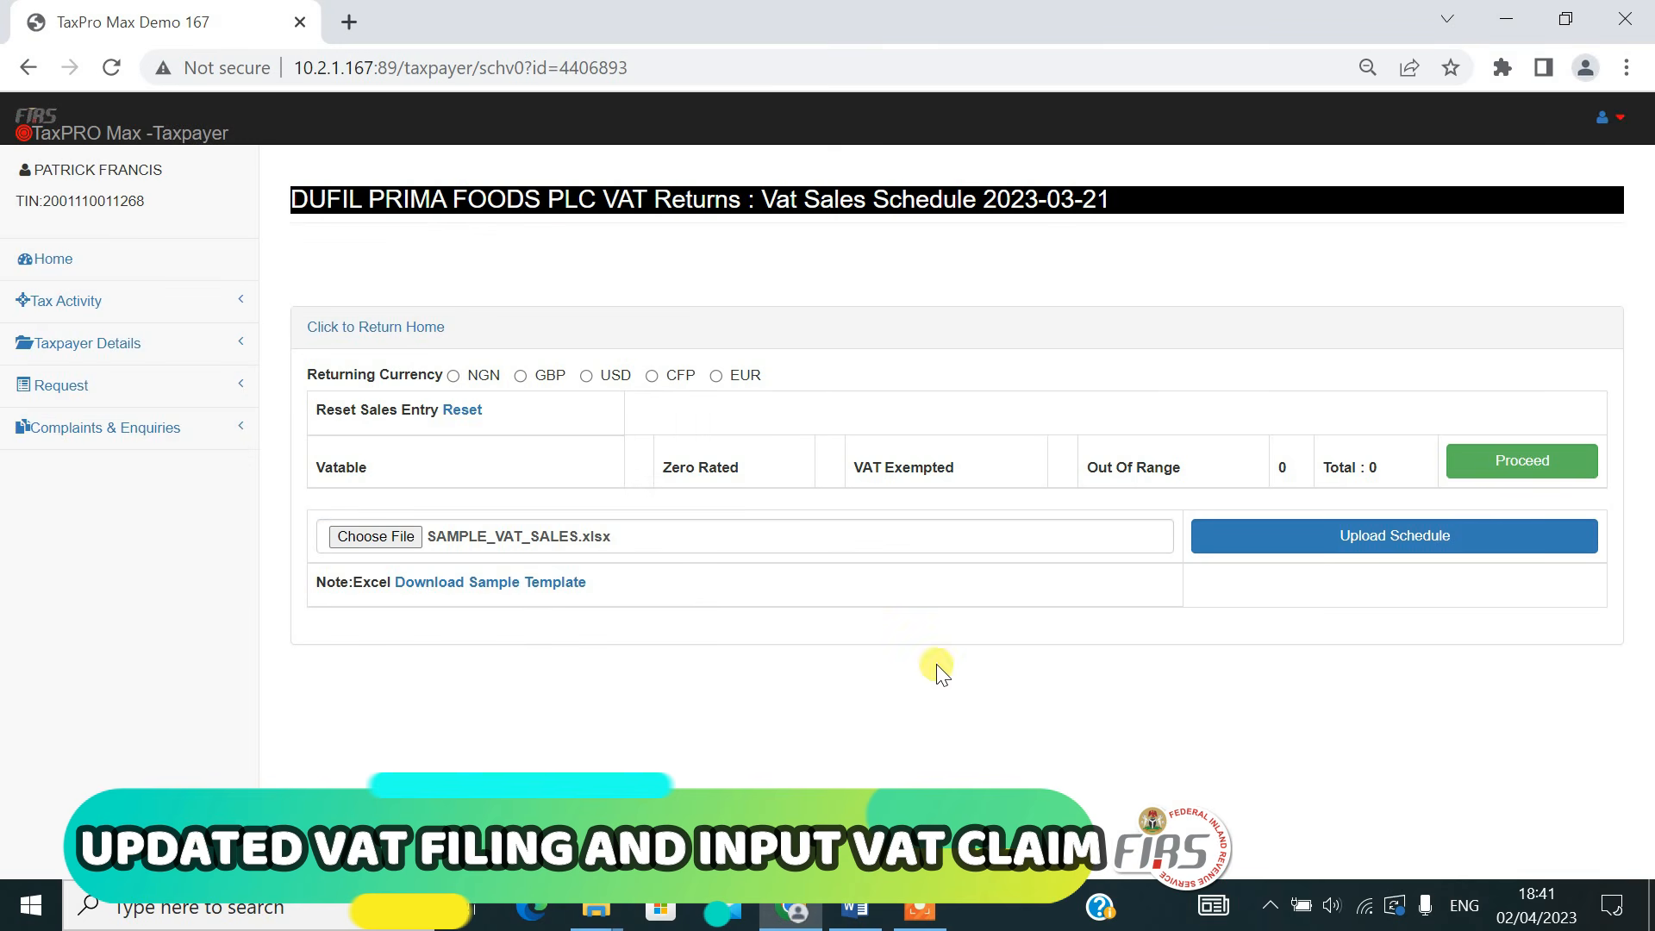
pyautogui.click(1360, 556)
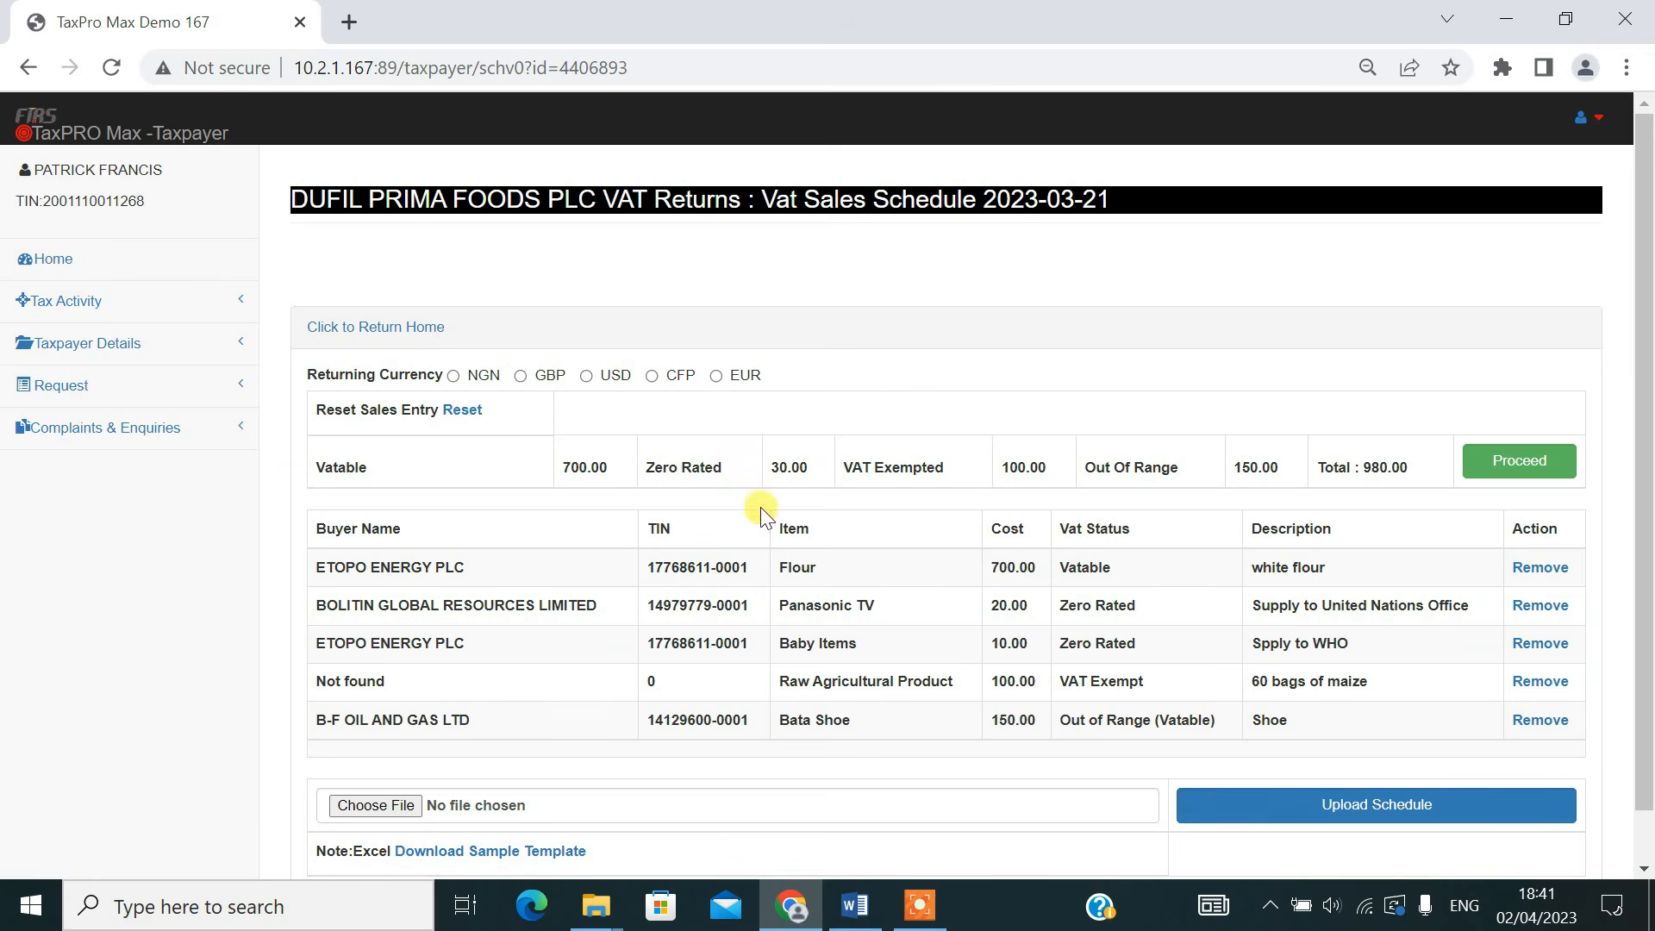
# Set the returning currency to NGN, check the uploaded sales entries and proceed to the purchases schedule
pyautogui.click(452, 375)
pyautogui.moveTo(1361, 468); pyautogui.dragTo(1414, 467)
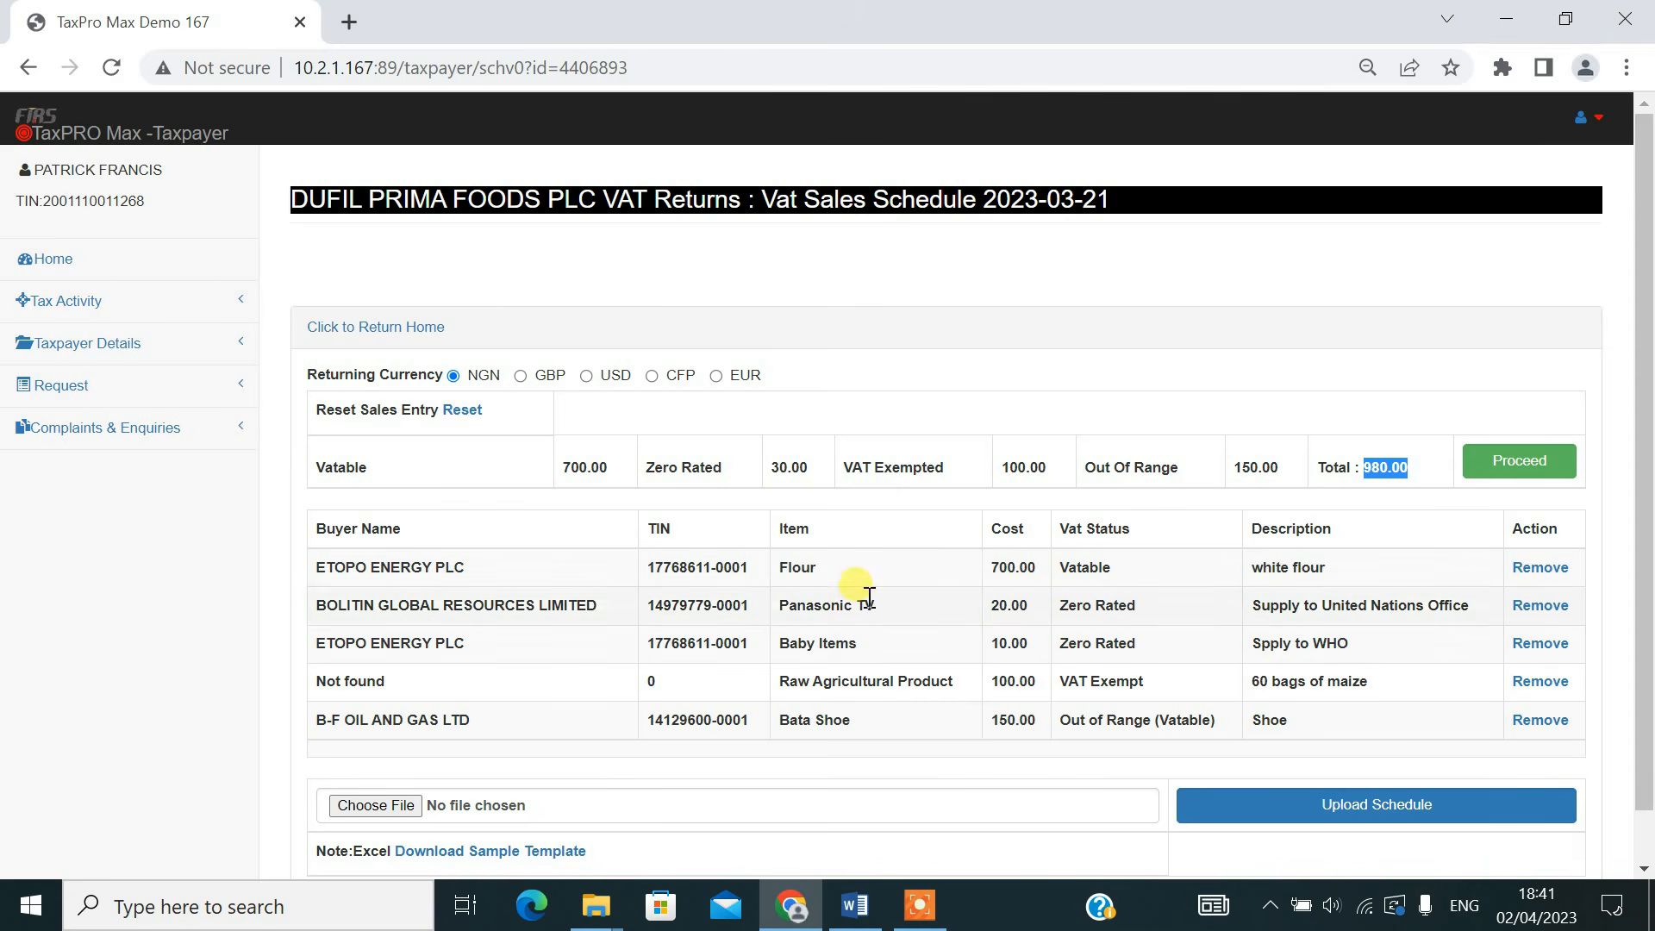
pyautogui.click(398, 564)
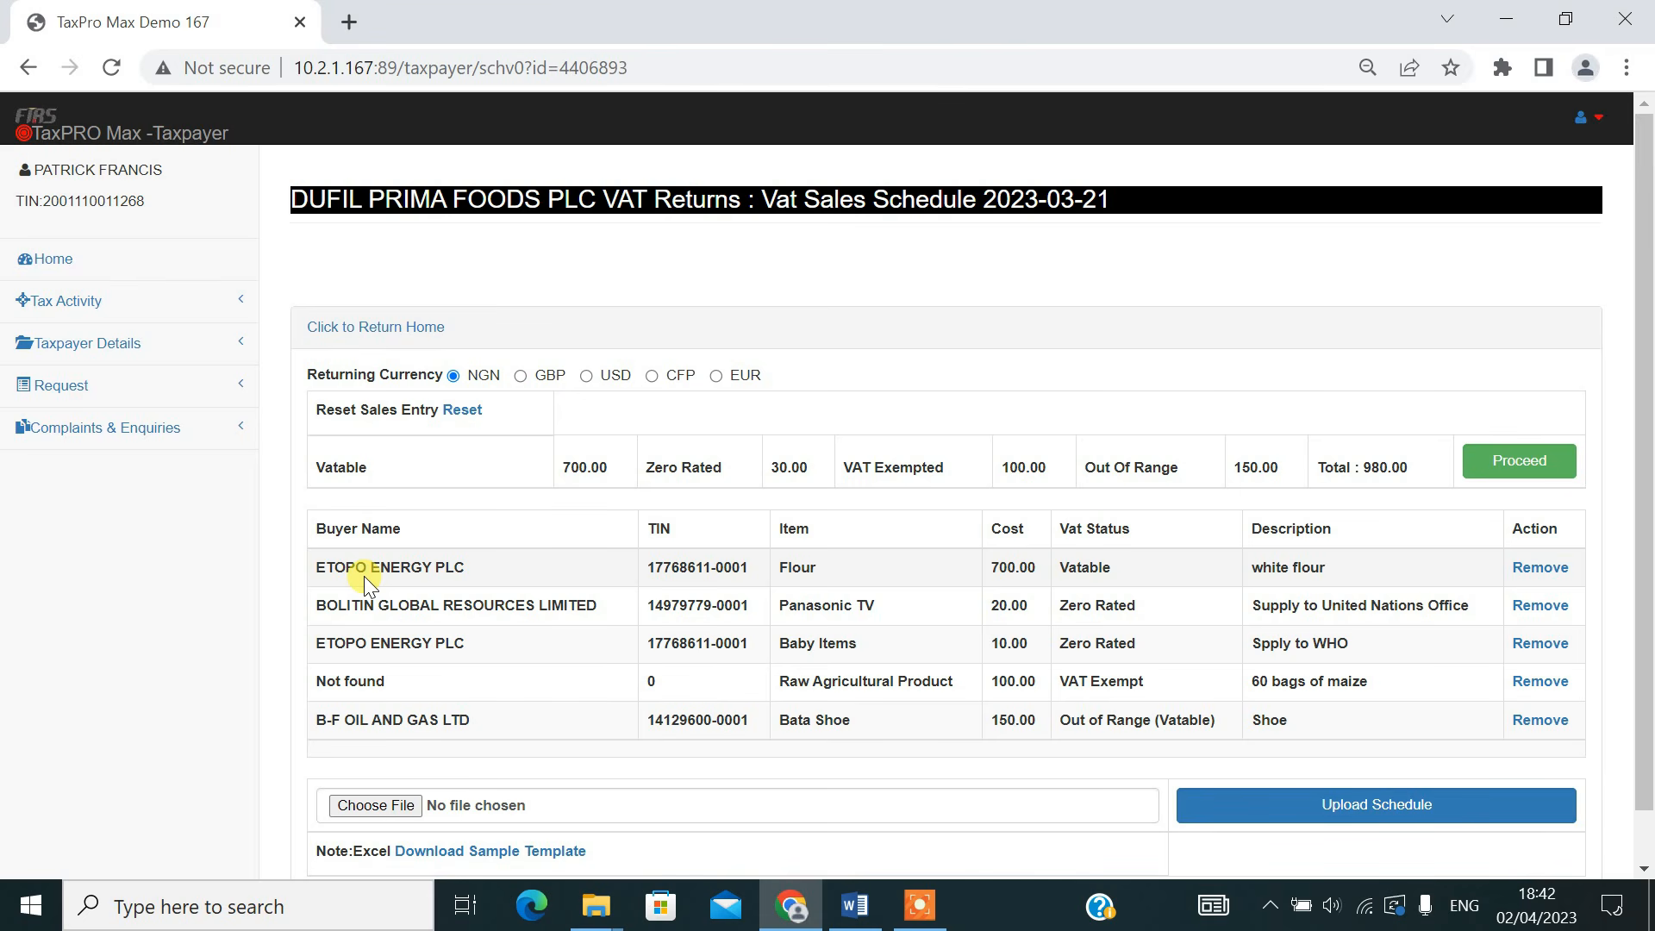
pyautogui.click(1537, 465)
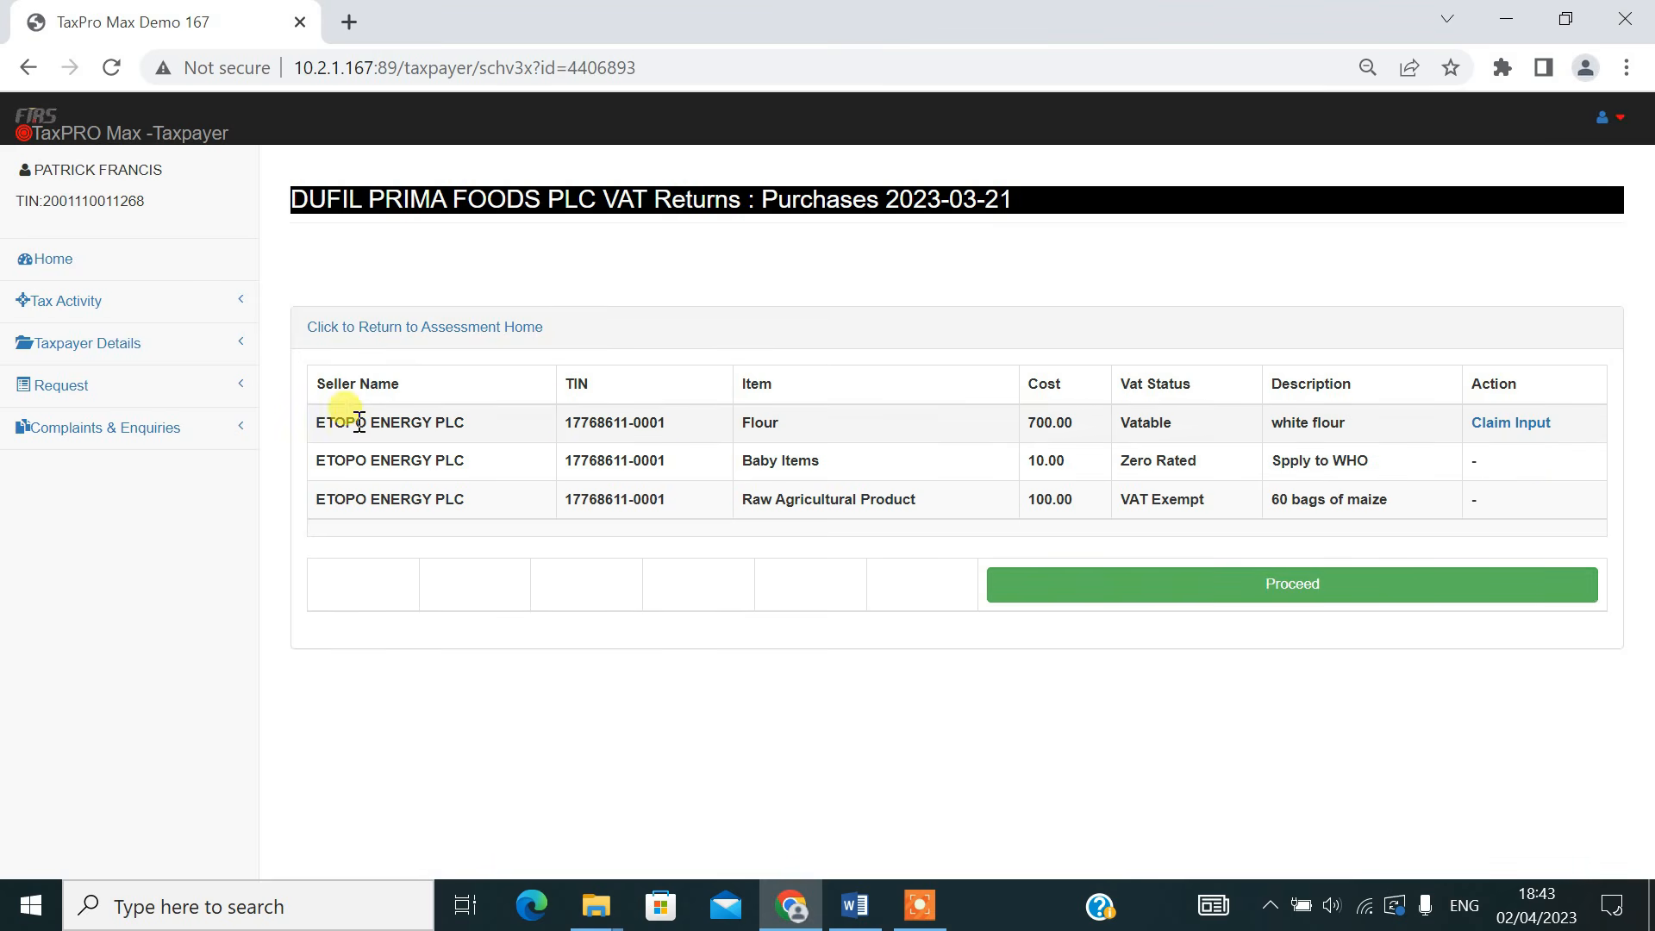
# Claim input VAT on the vatable Flour purchase and proceed past the sales adjustments to the VAT return form
pyautogui.moveTo(318, 423); pyautogui.dragTo(757, 431)
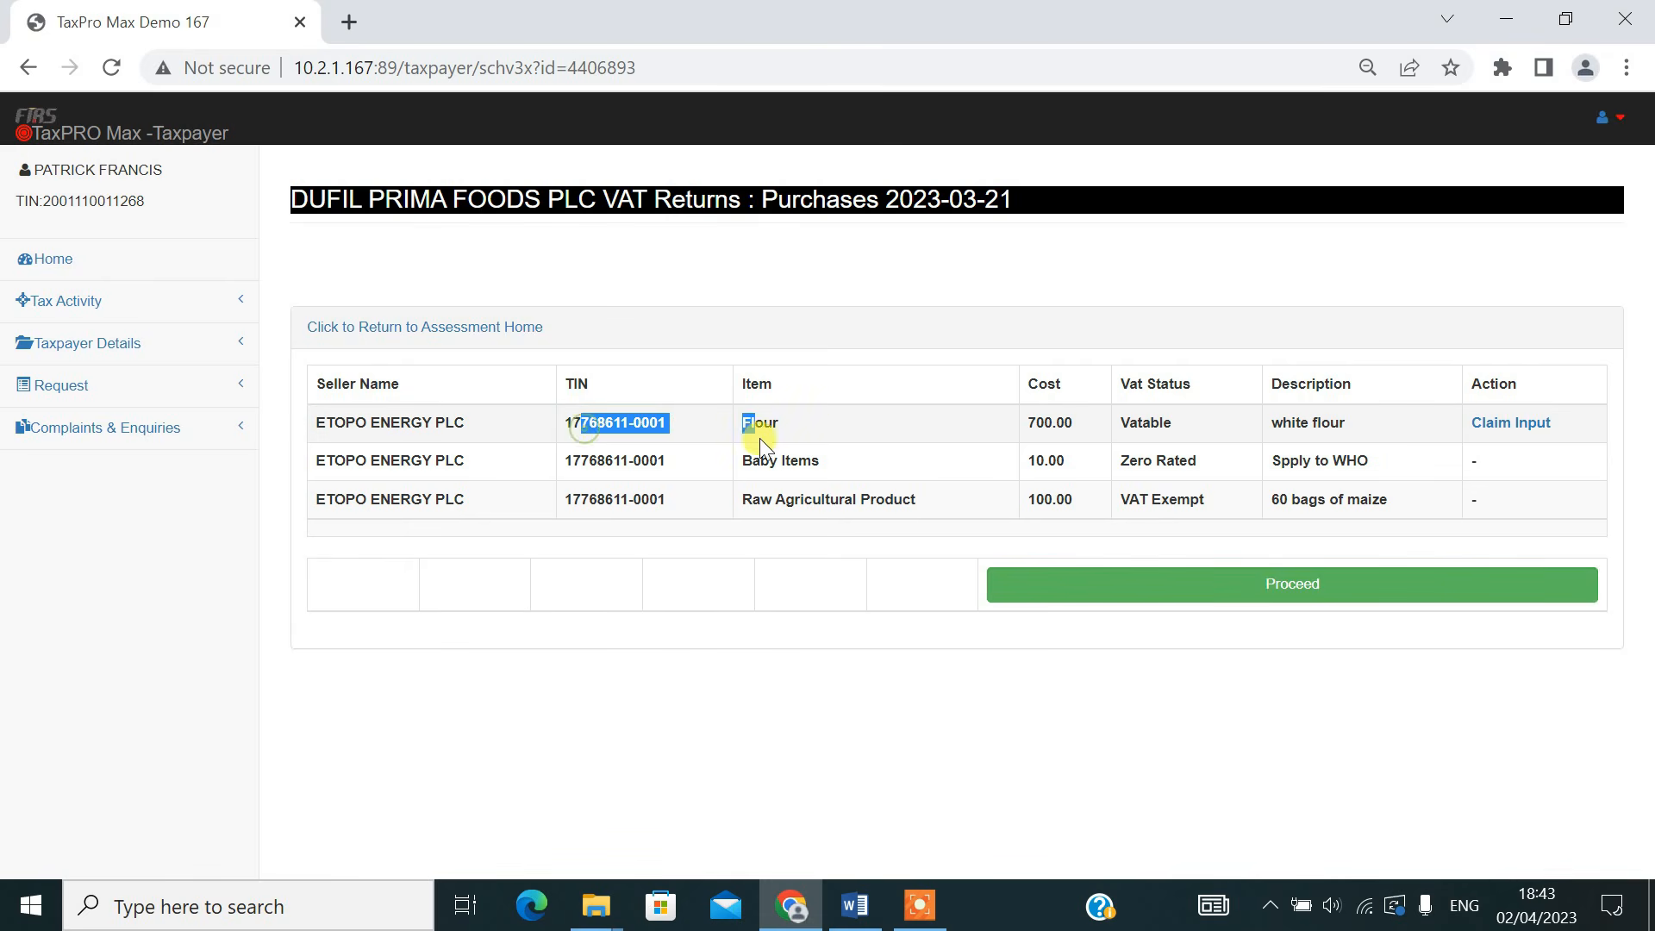
pyautogui.click(788, 429)
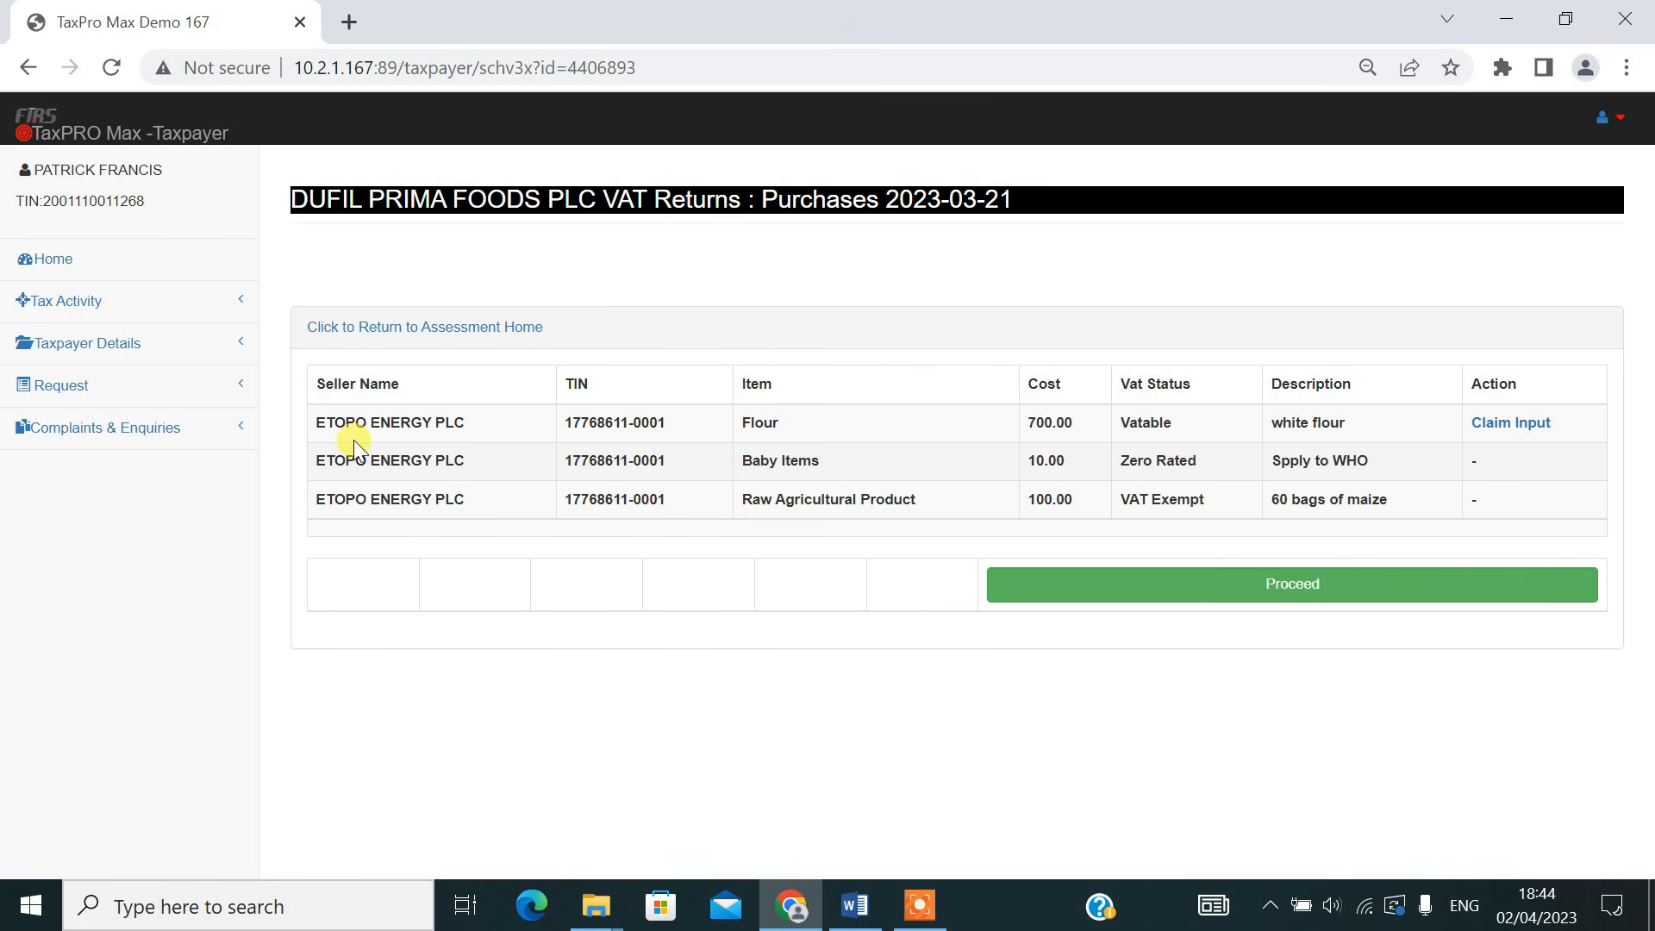
pyautogui.moveTo(315, 431); pyautogui.dragTo(1565, 424)
pyautogui.click(1531, 460)
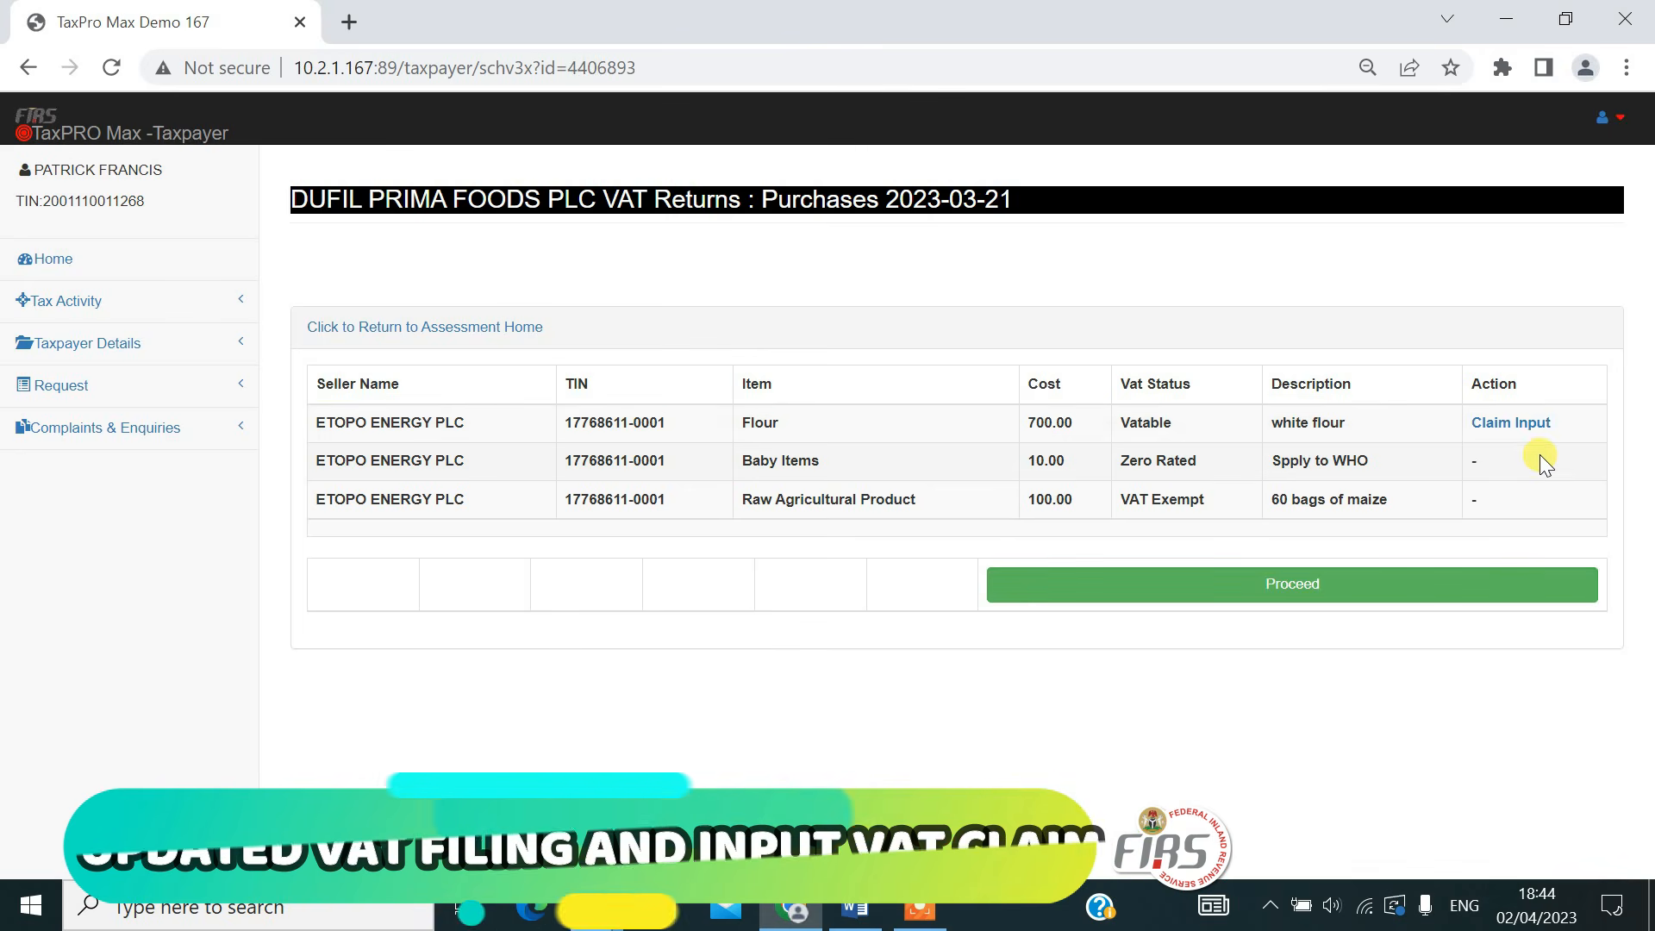
pyautogui.click(1522, 428)
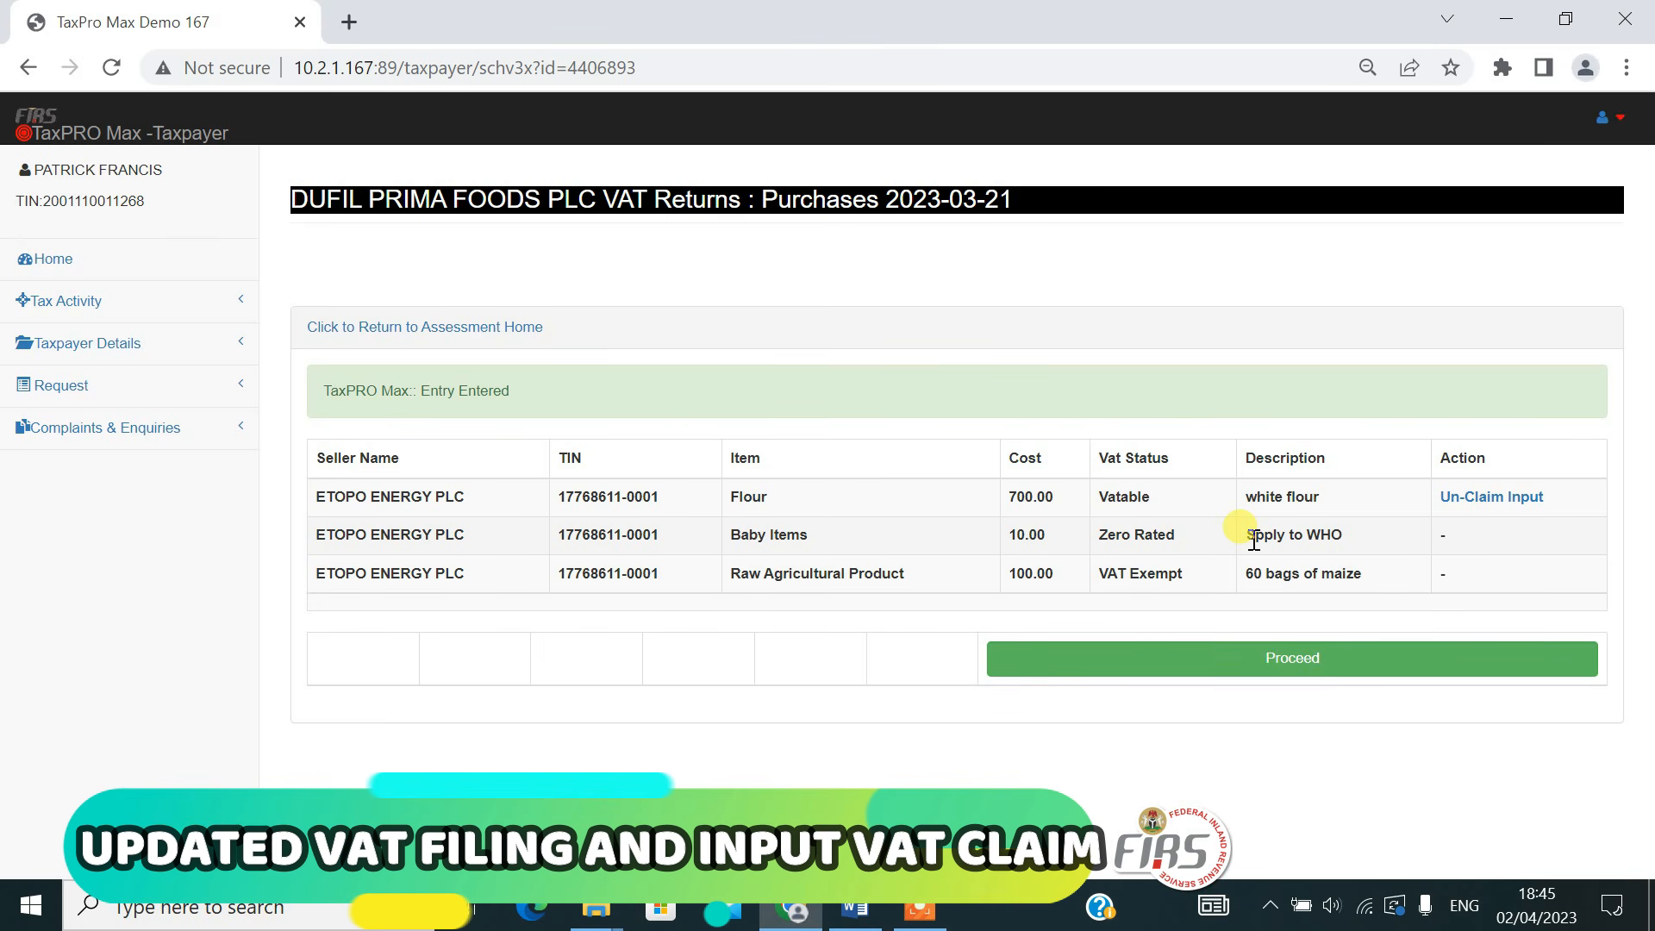
pyautogui.click(1311, 662)
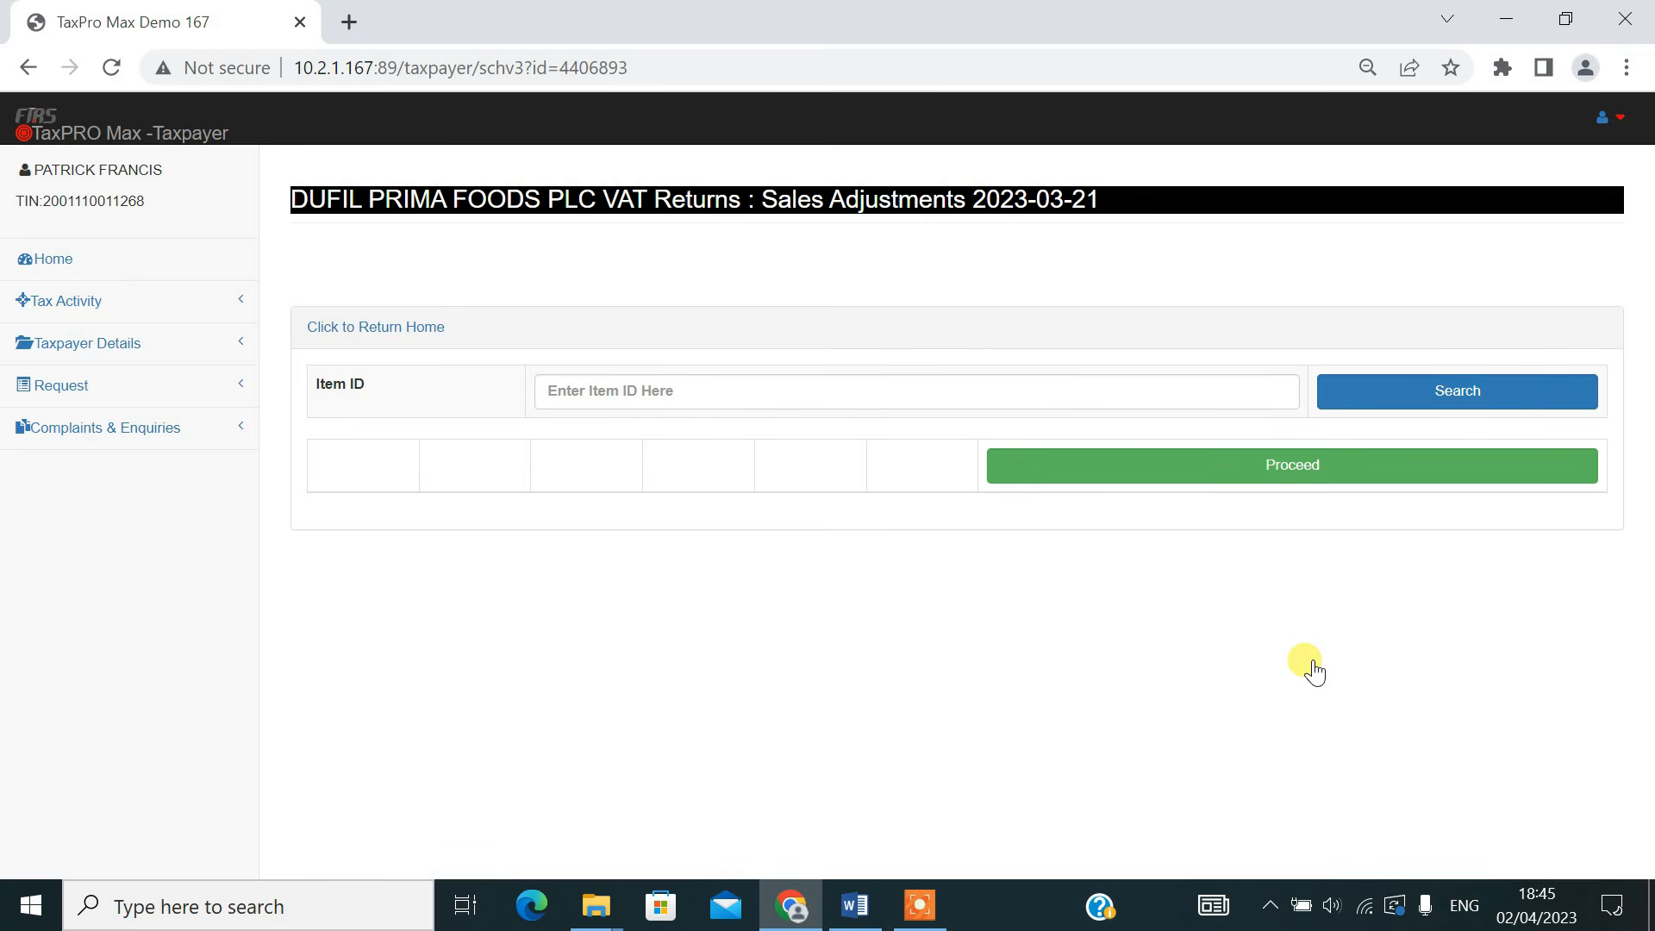
pyautogui.click(1285, 470)
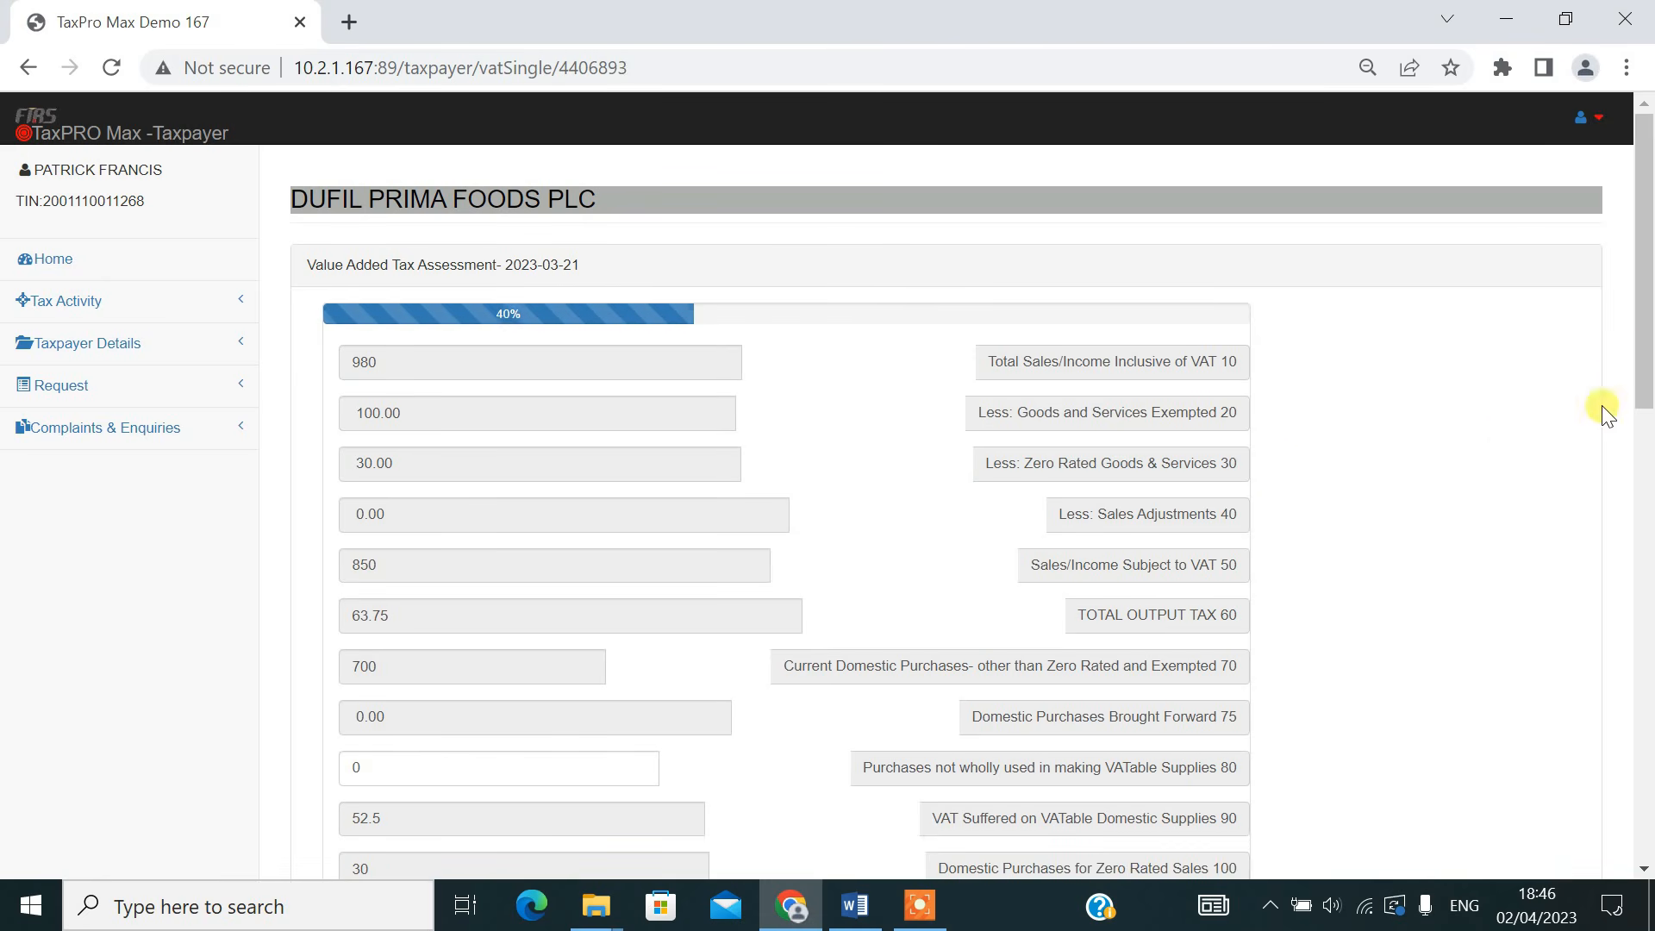
# Review the VAT assessment form, examining the sales lines, the total output tax and the total input tax
pyautogui.scroll(-1, 1646, 349)
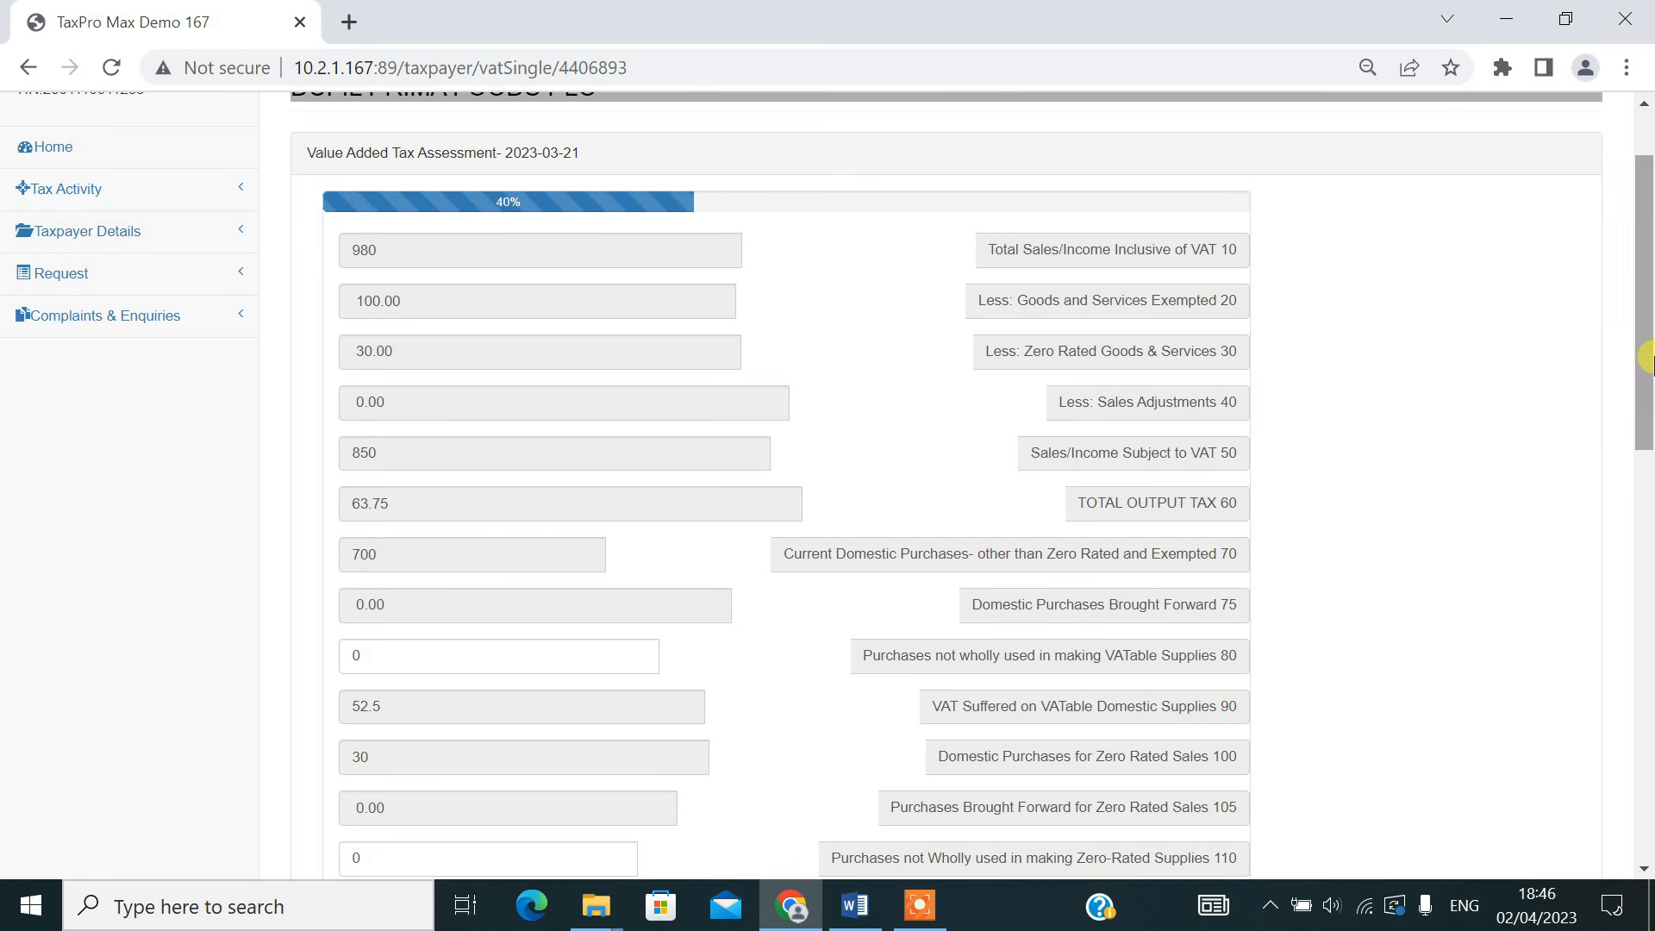
pyautogui.scroll(-3, 1647, 362)
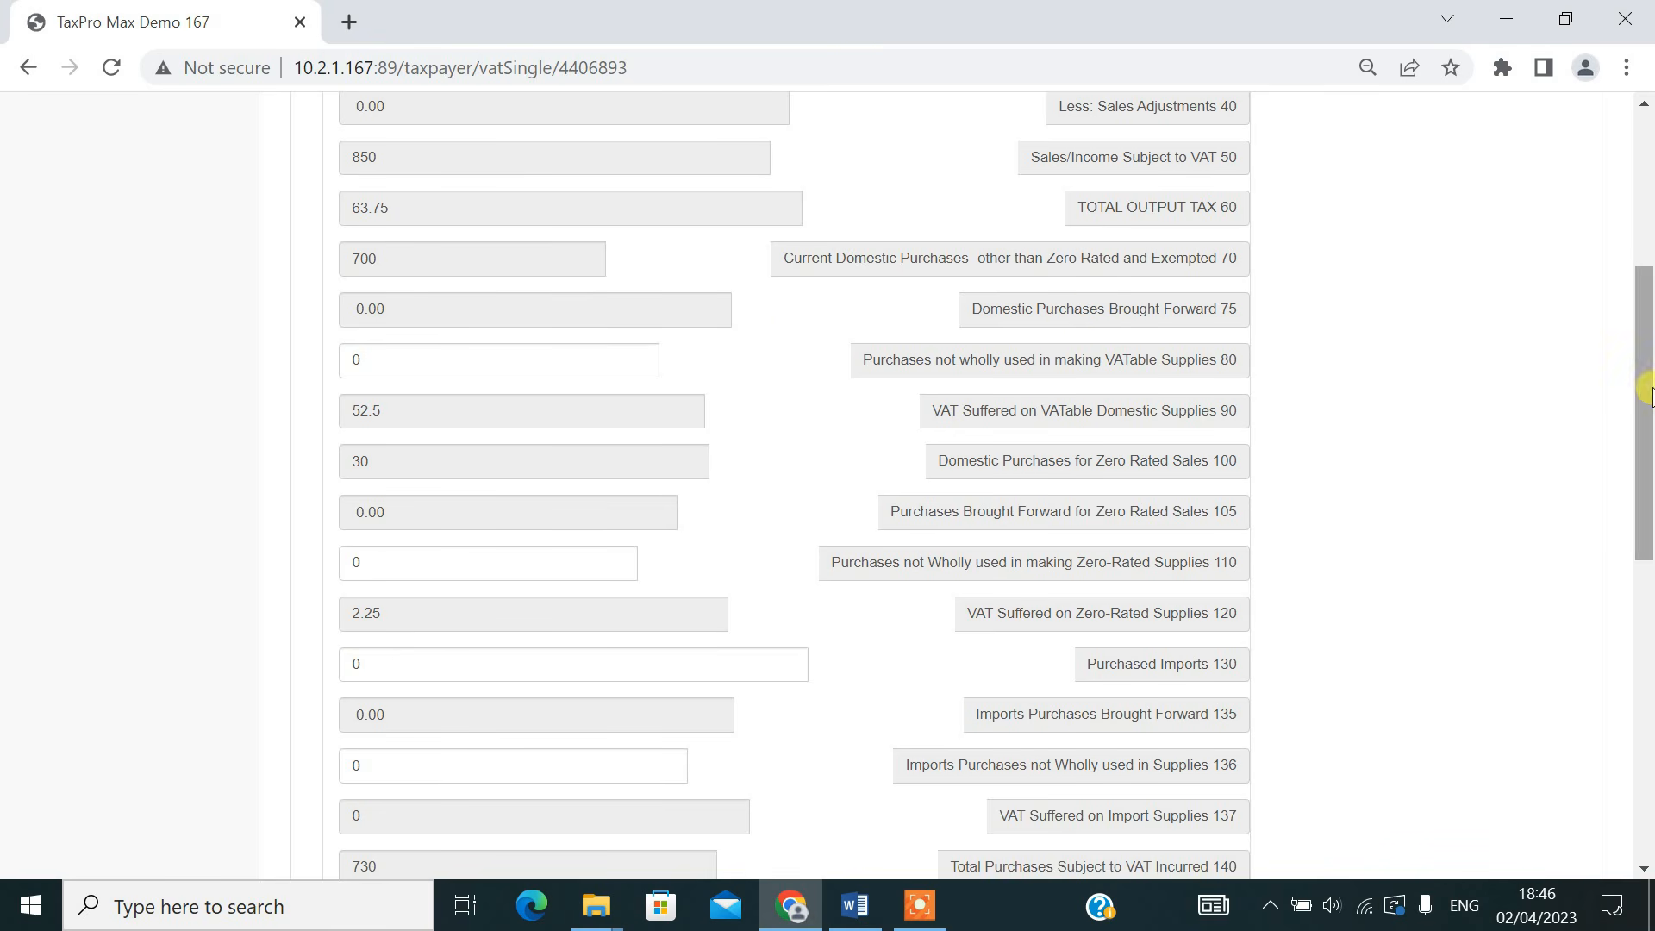
pyautogui.moveTo(1646, 388); pyautogui.dragTo(1629, 307)
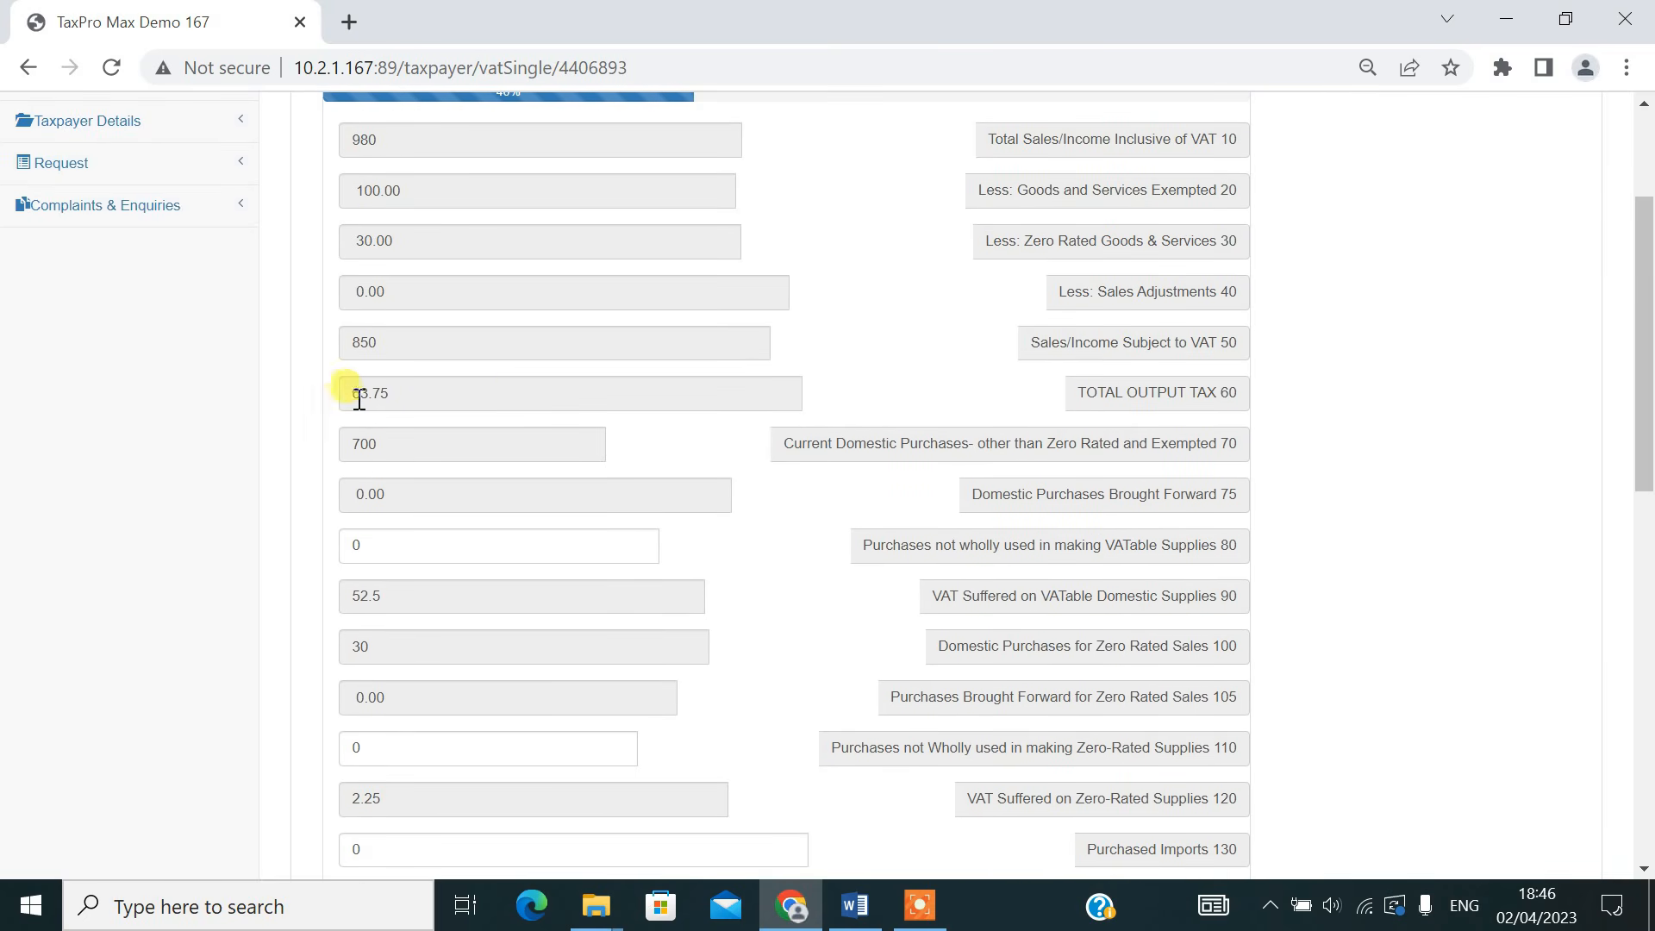
pyautogui.moveTo(1646, 345); pyautogui.dragTo(1629, 520)
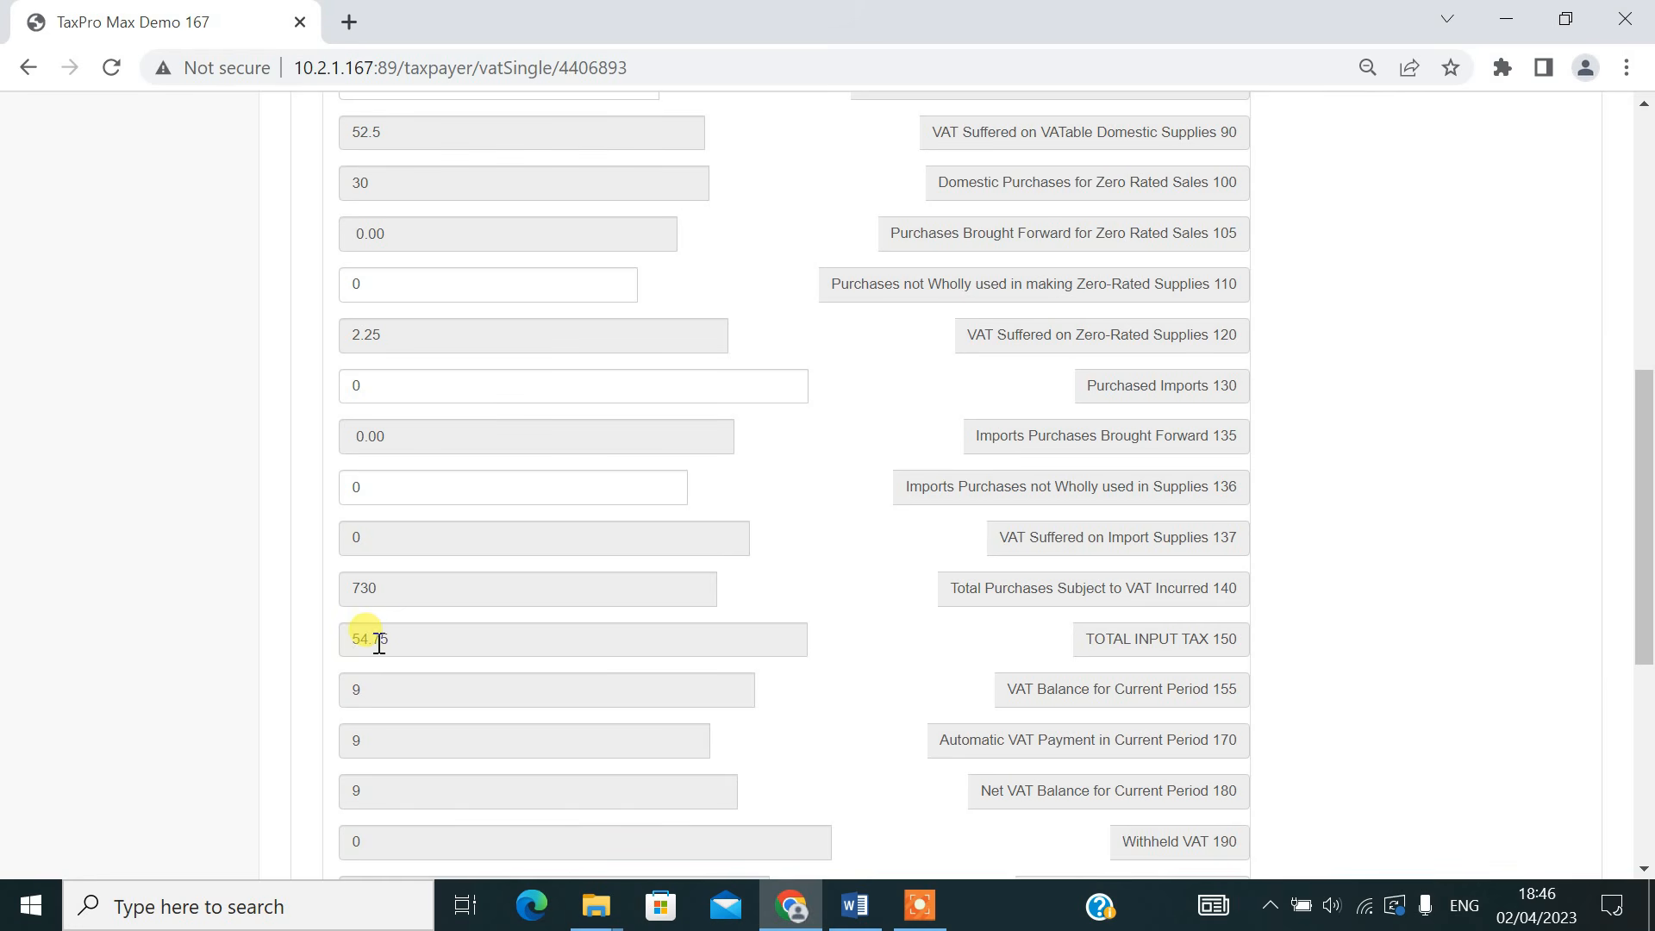
pyautogui.moveTo(1651, 579)
pyautogui.mouseDown()
pyautogui.moveTo(1647, 437)
pyautogui.moveTo(1642, 603)
pyautogui.mouseUp()
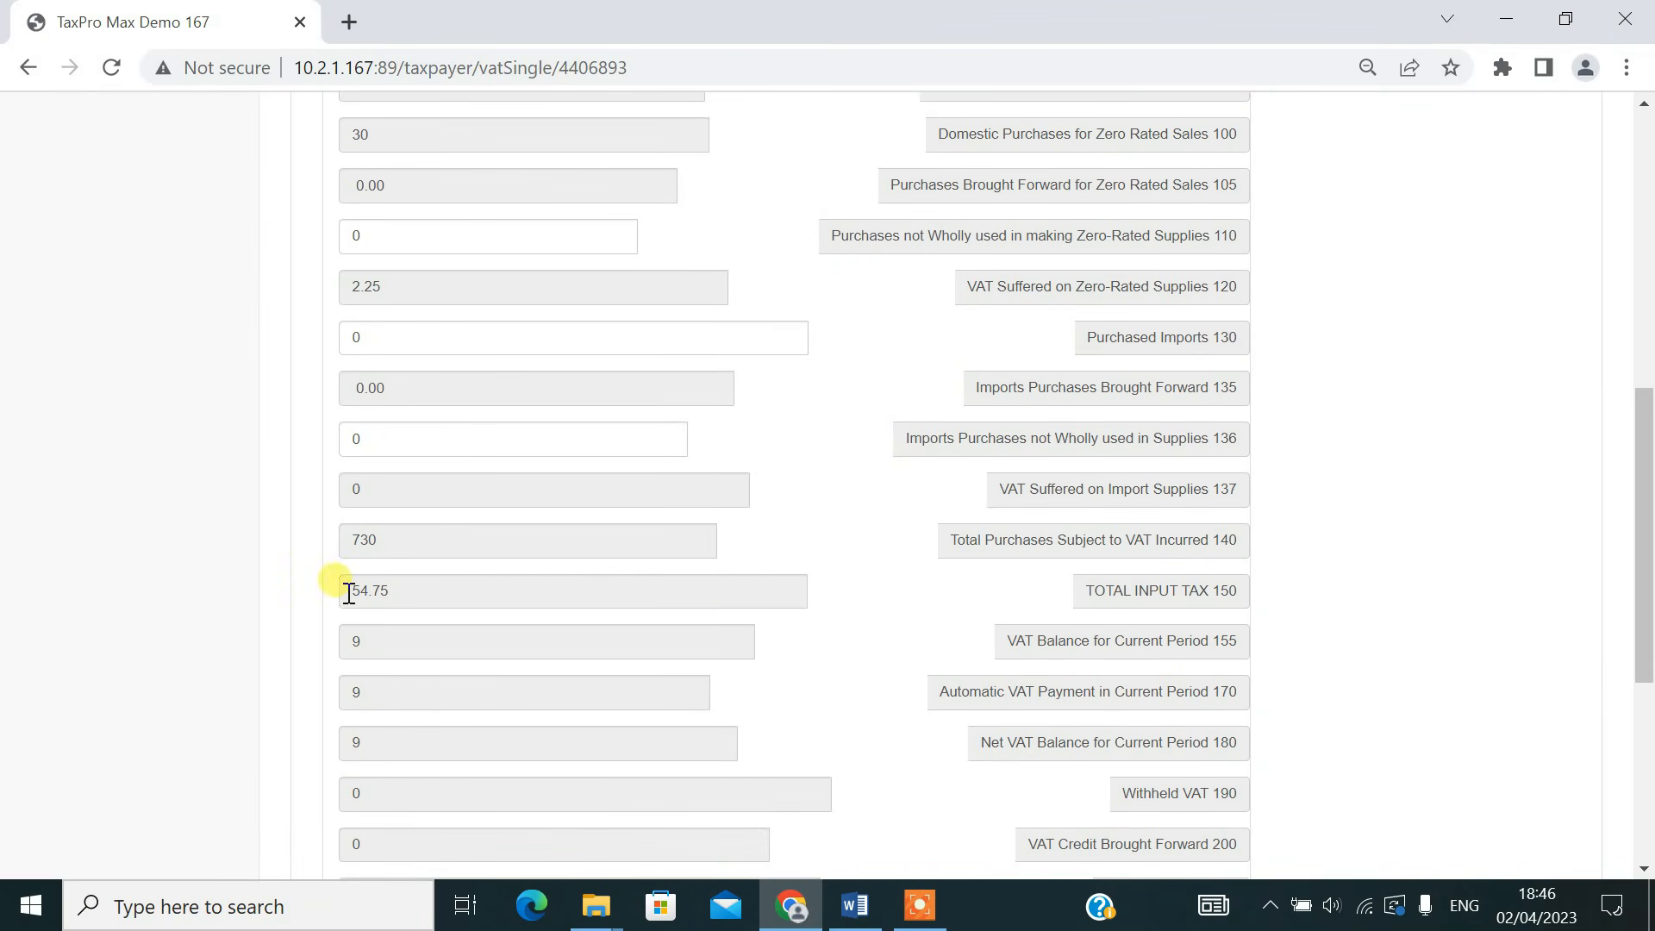
pyautogui.moveTo(345, 590); pyautogui.dragTo(389, 591)
pyautogui.moveTo(1647, 466); pyautogui.dragTo(1646, 241)
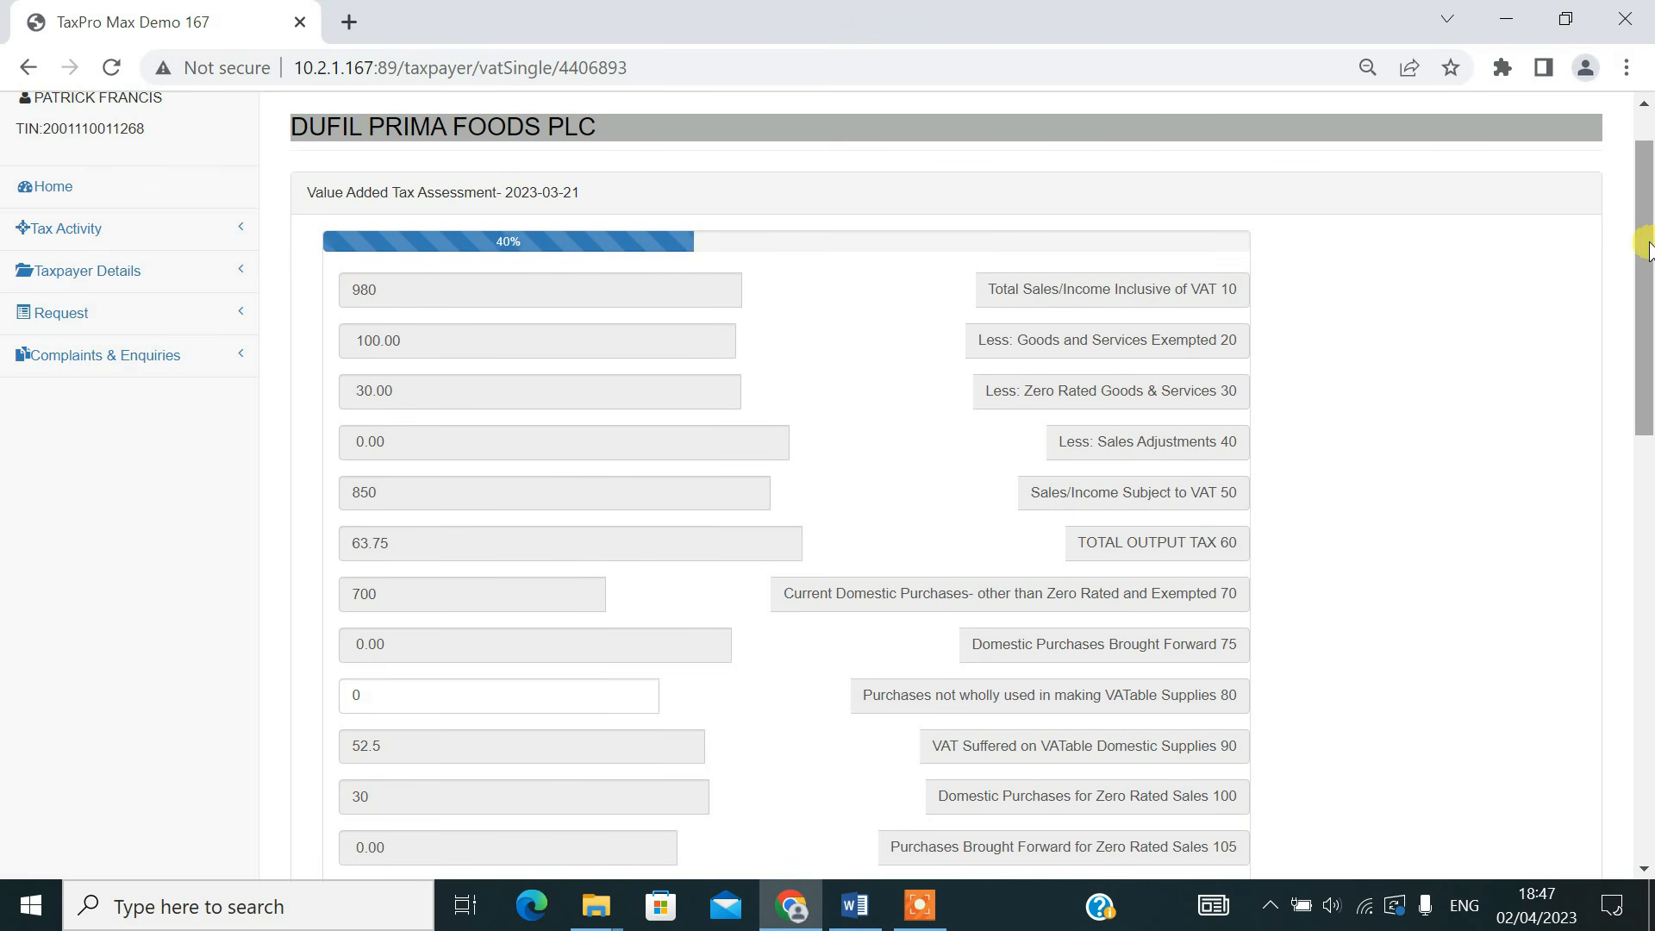
pyautogui.moveTo(1647, 250)
pyautogui.mouseDown()
pyautogui.moveTo(1647, 395)
pyautogui.moveTo(1644, 244)
pyautogui.mouseUp()
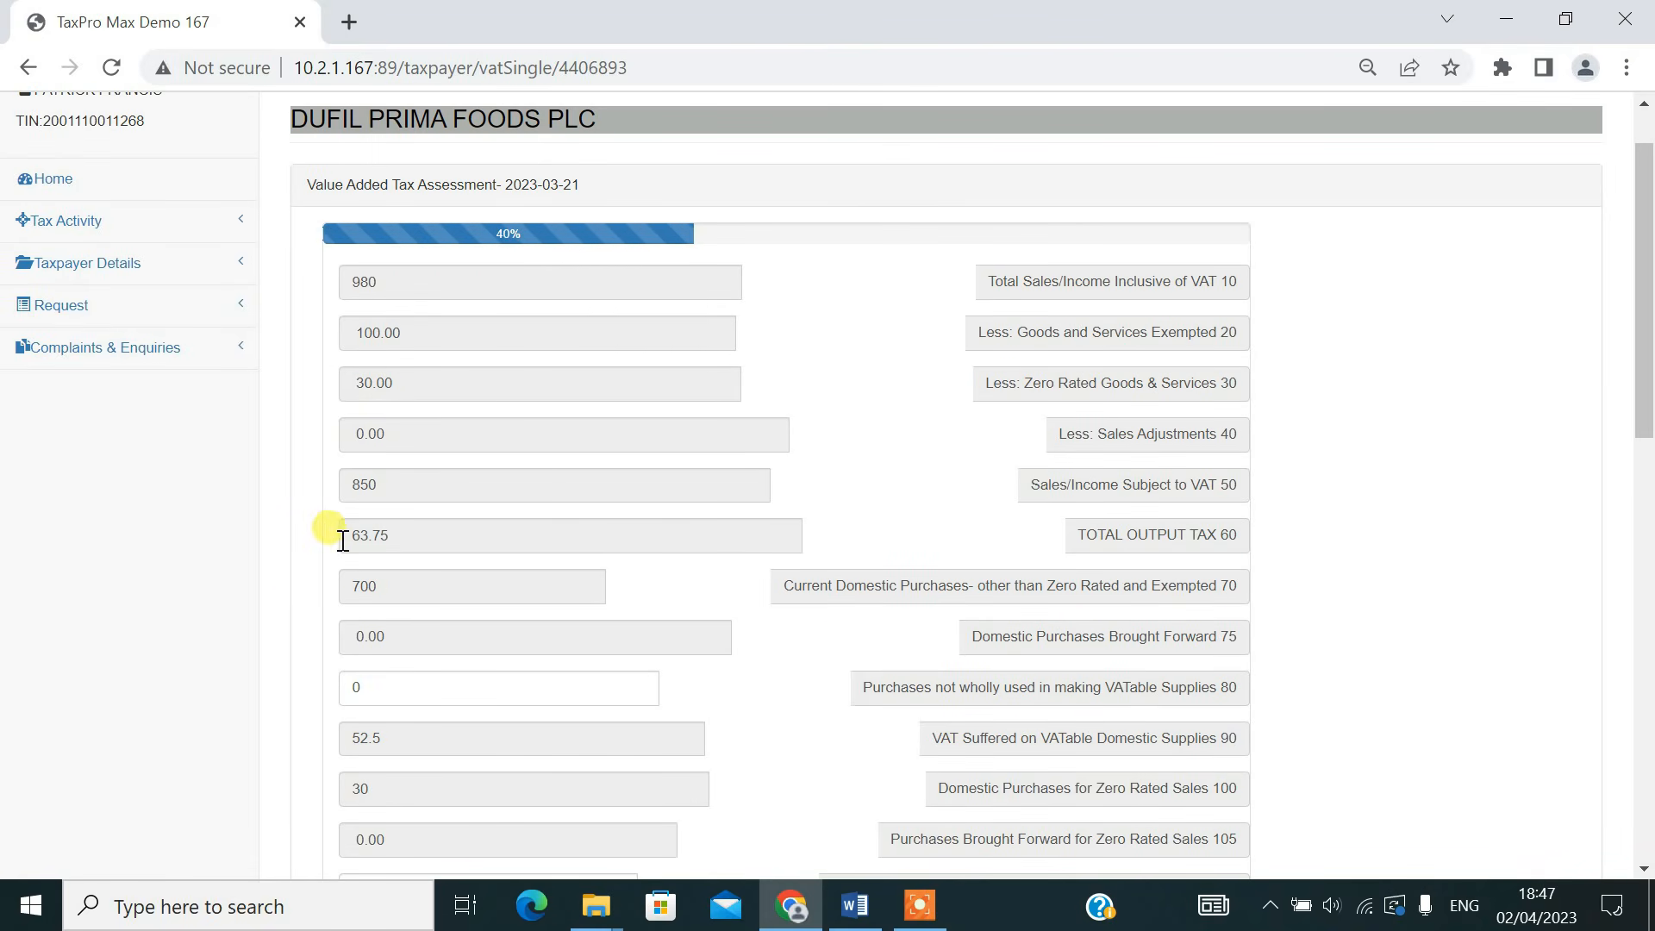
pyautogui.moveTo(342, 541); pyautogui.dragTo(462, 540)
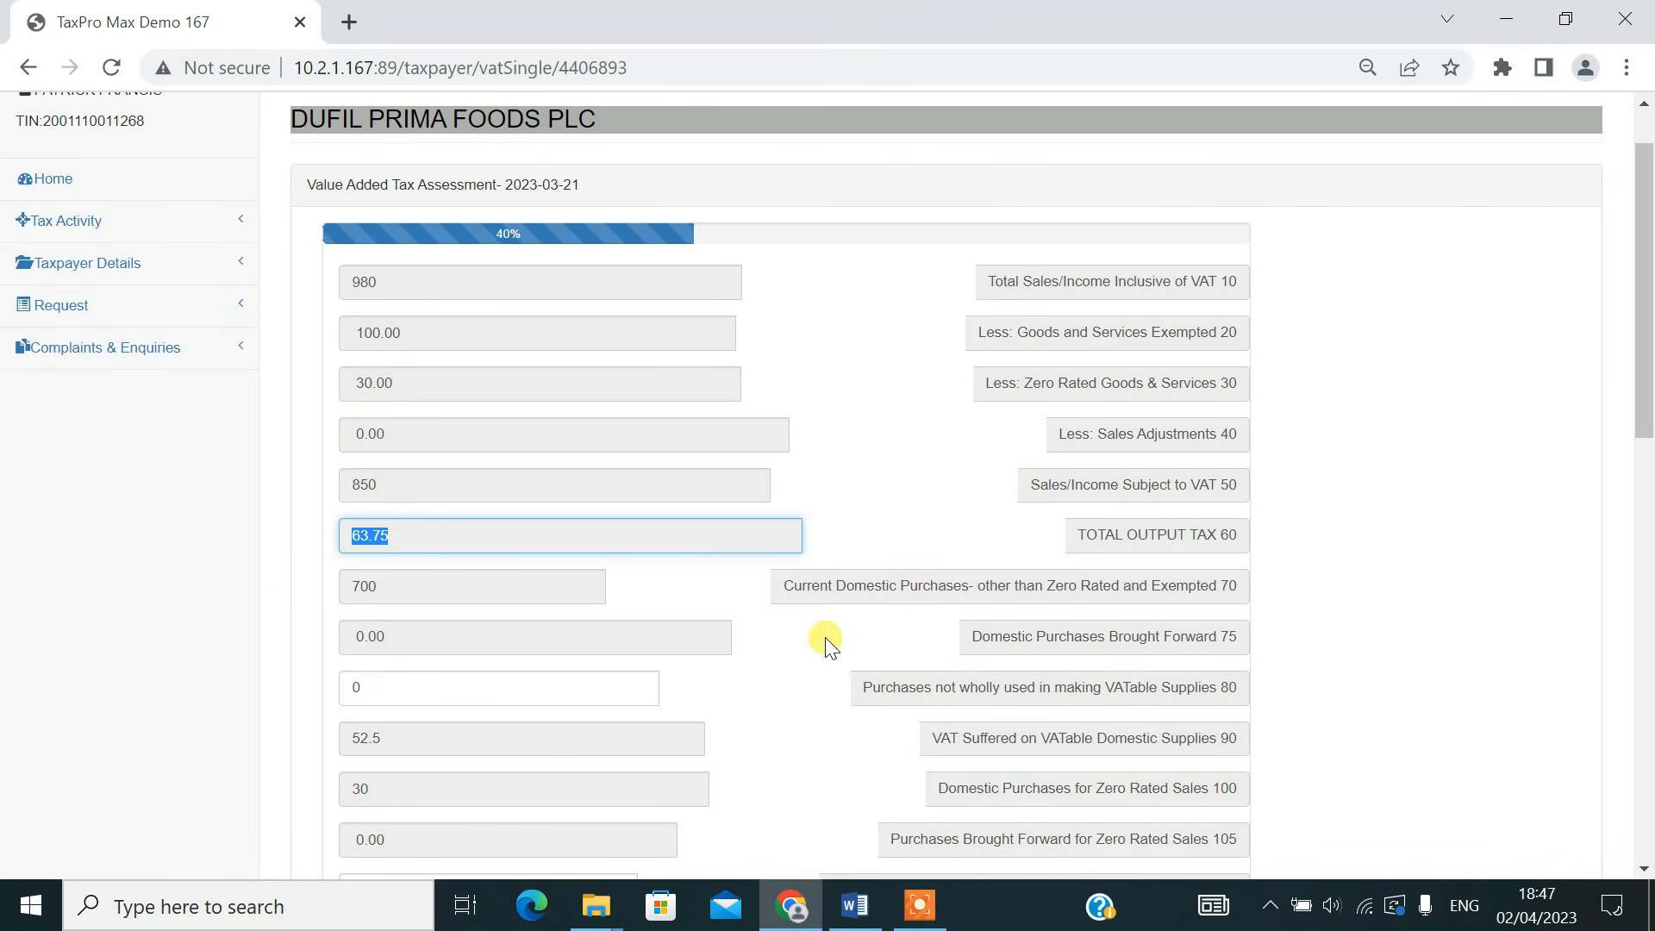
# Set Purchases not wholly used in making VATable Supplies (line 80) to 25
pyautogui.click(540, 687)
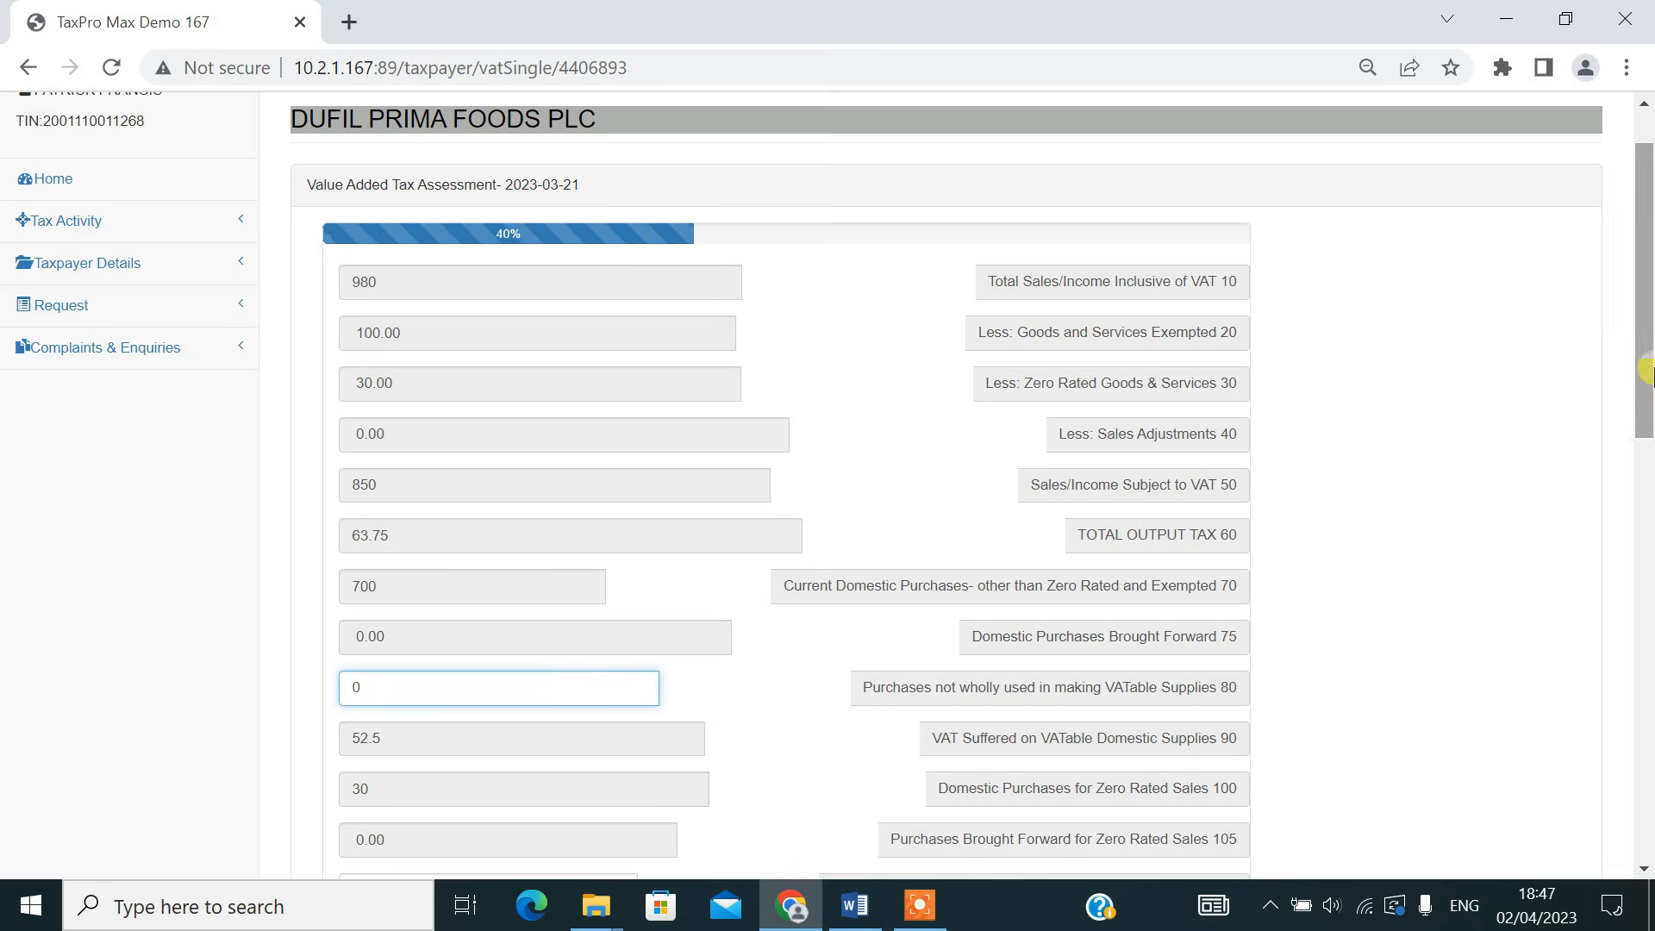
pyautogui.moveTo(1647, 371); pyautogui.dragTo(1644, 461)
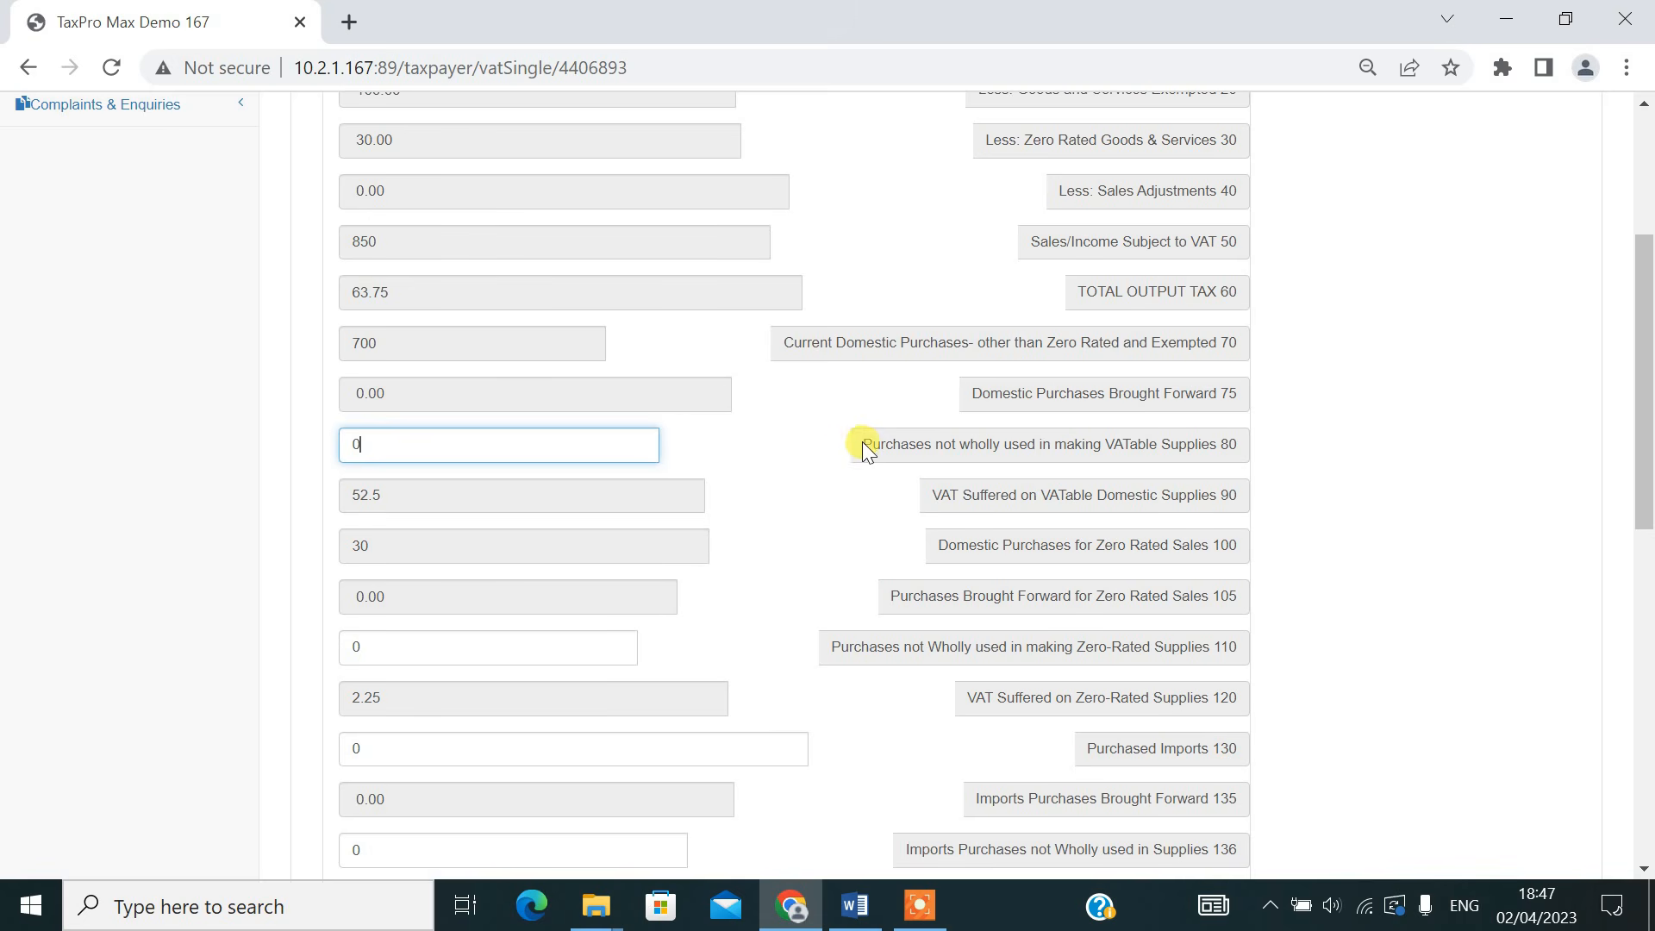
pyautogui.moveTo(862, 441); pyautogui.dragTo(1234, 457)
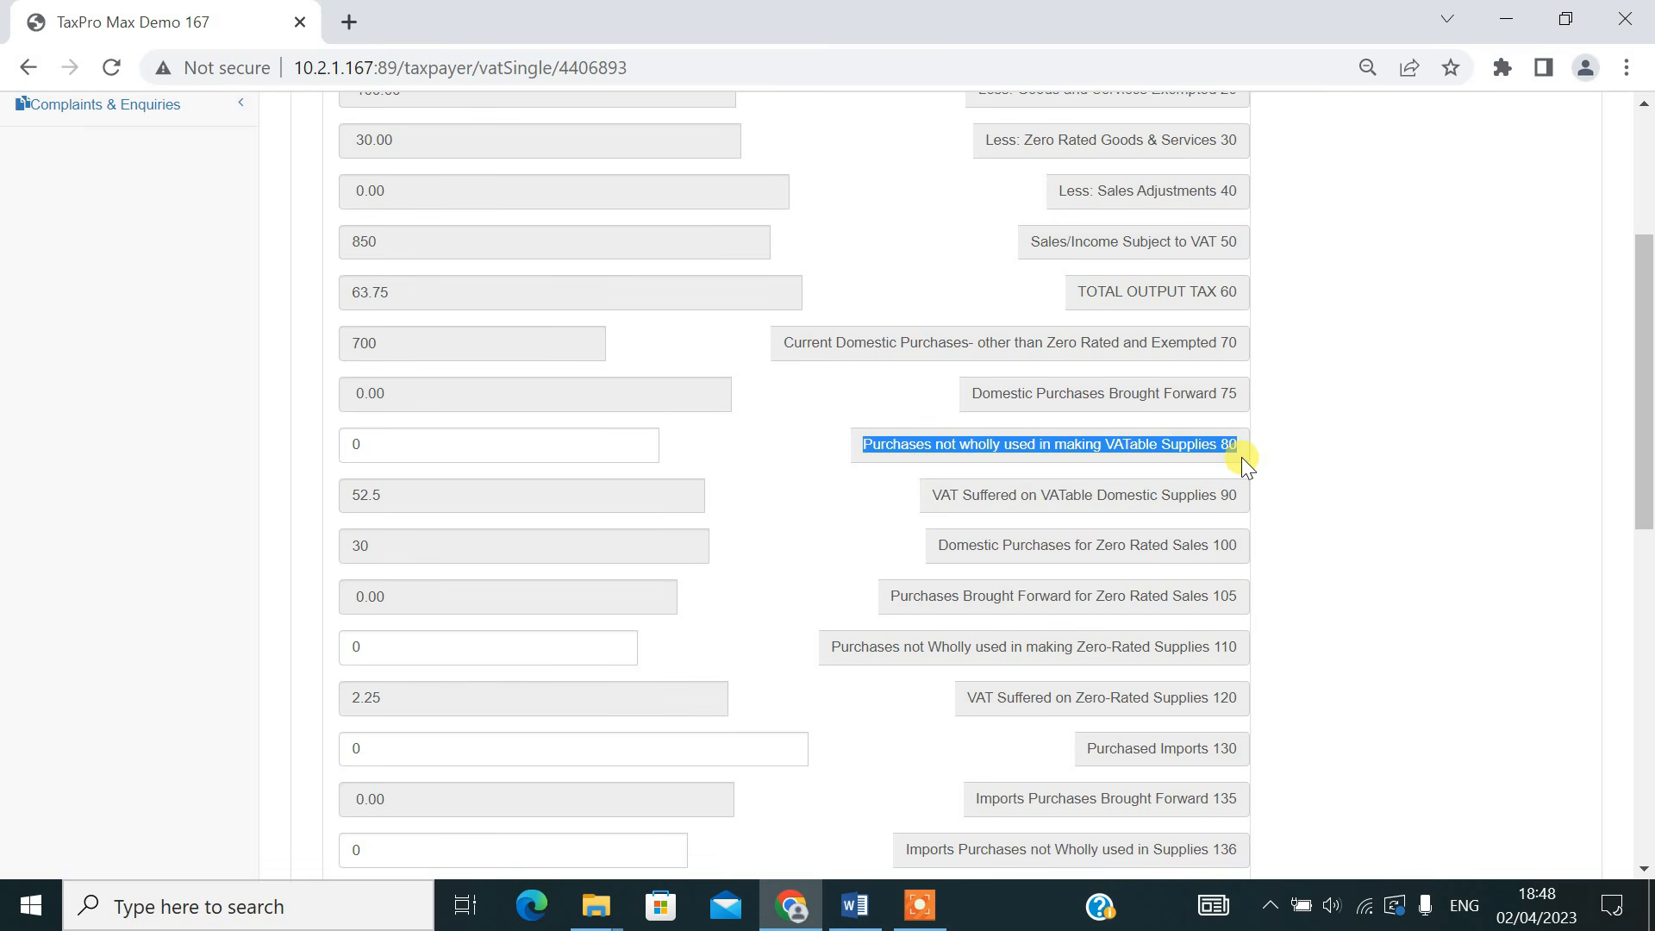
pyautogui.click(437, 452)
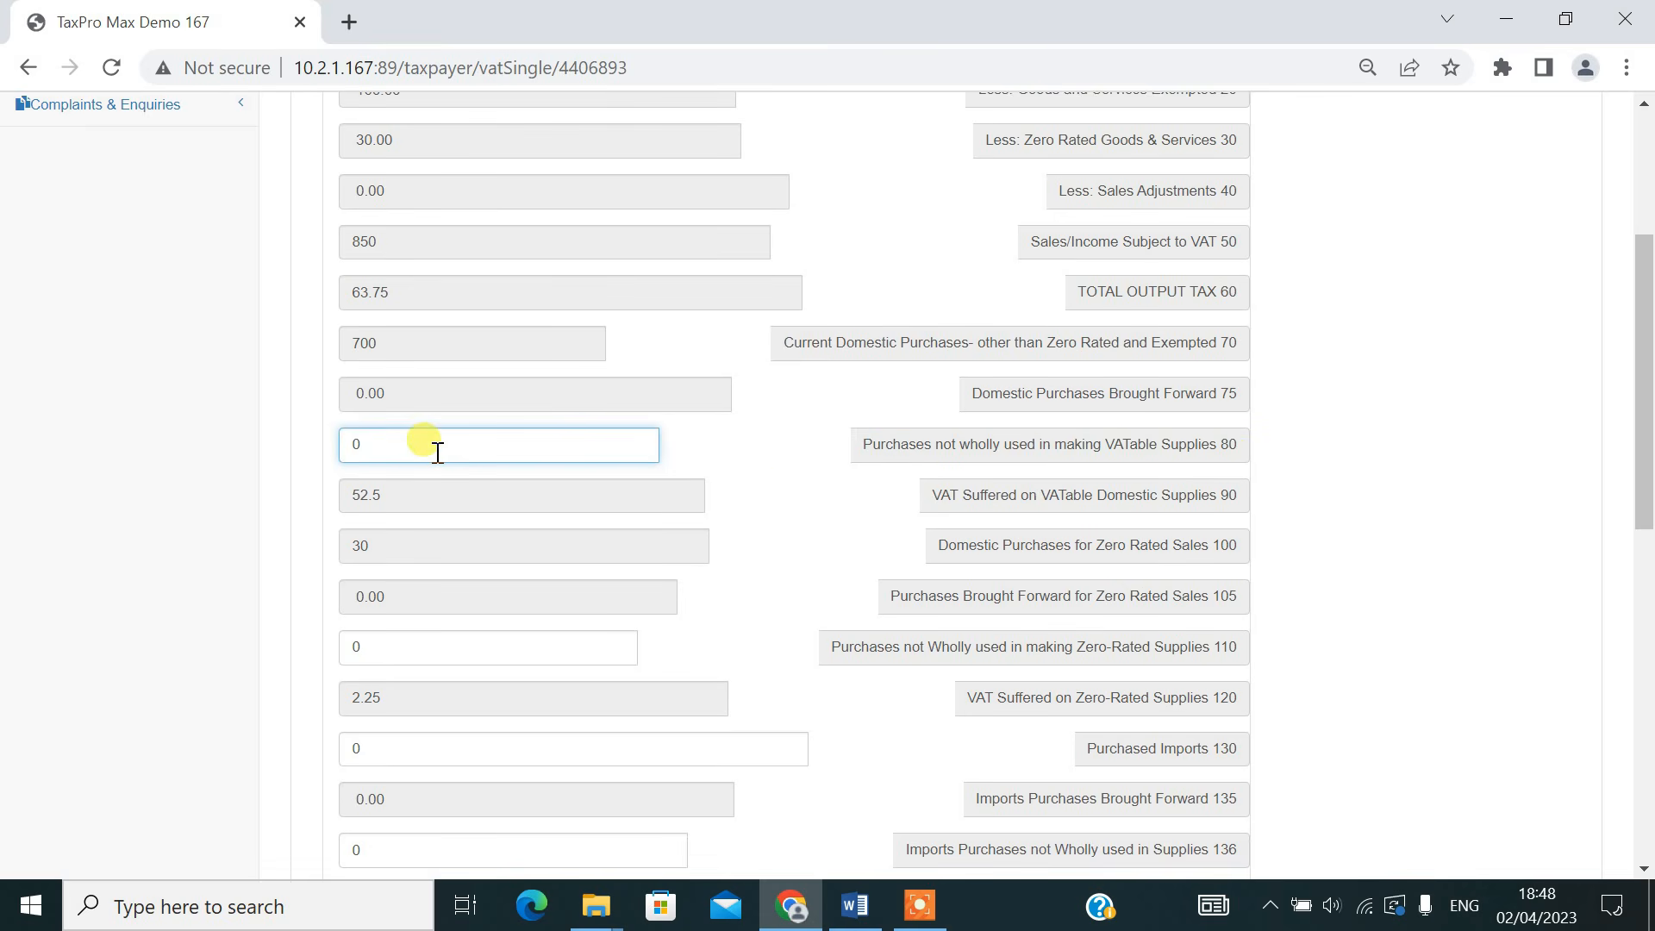
pyautogui.press('BackSpace')
pyautogui.write('25')
pyautogui.click(755, 488)
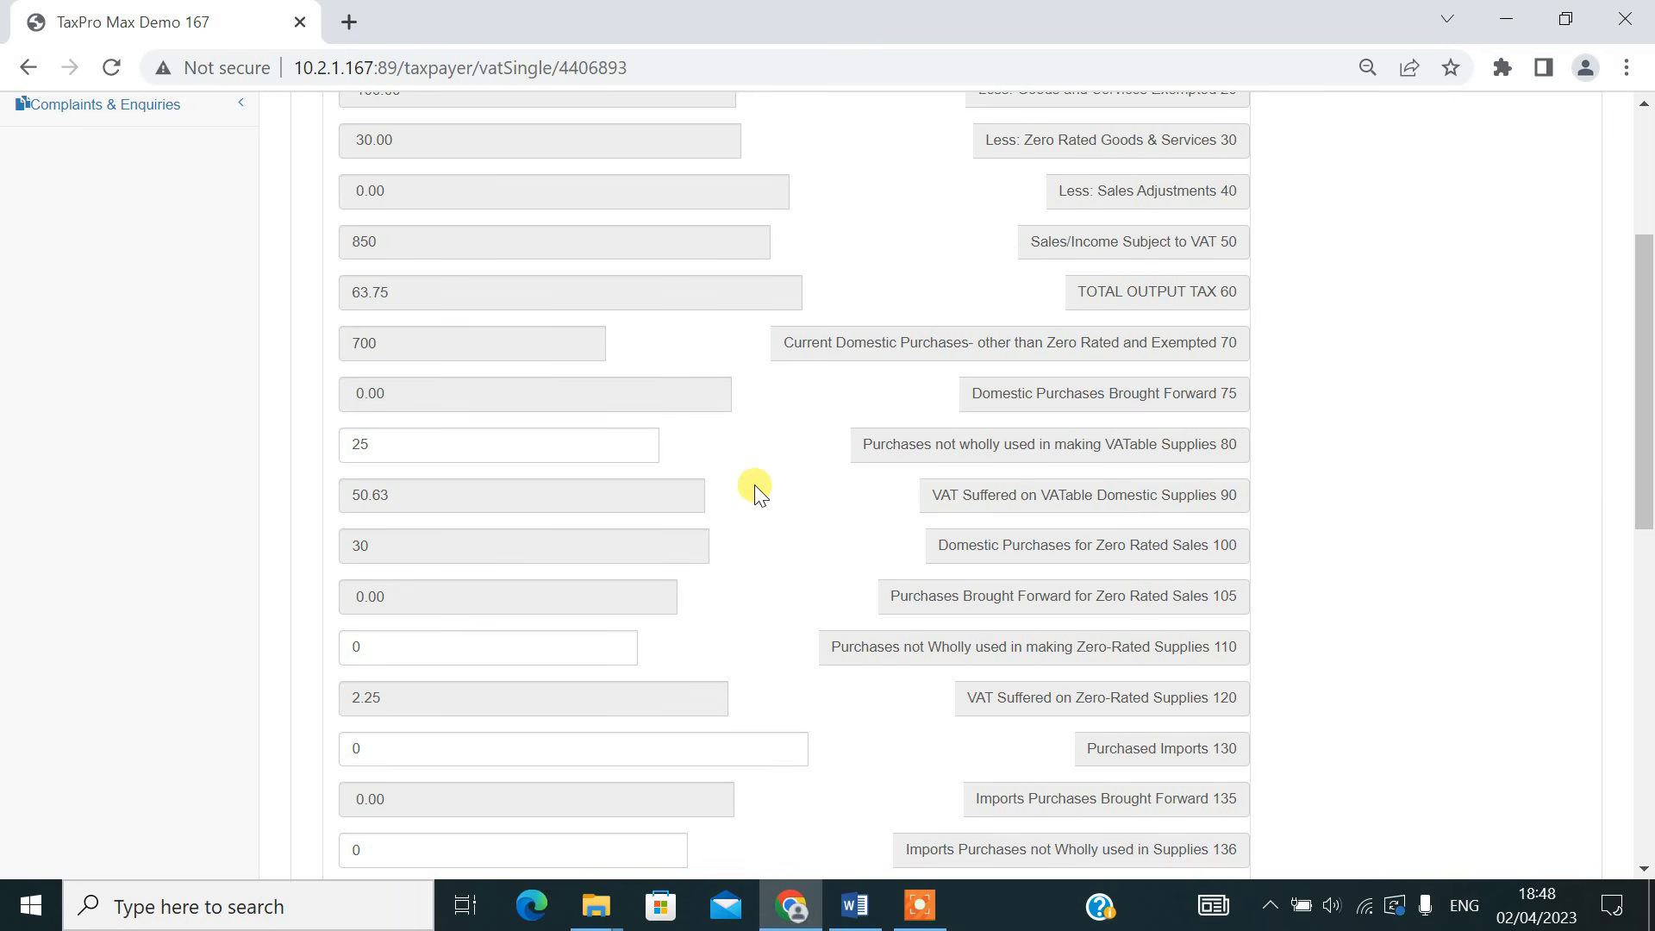
# Set Purchased Imports (line 130) to 40
pyautogui.moveTo(1643, 351); pyautogui.dragTo(1643, 418)
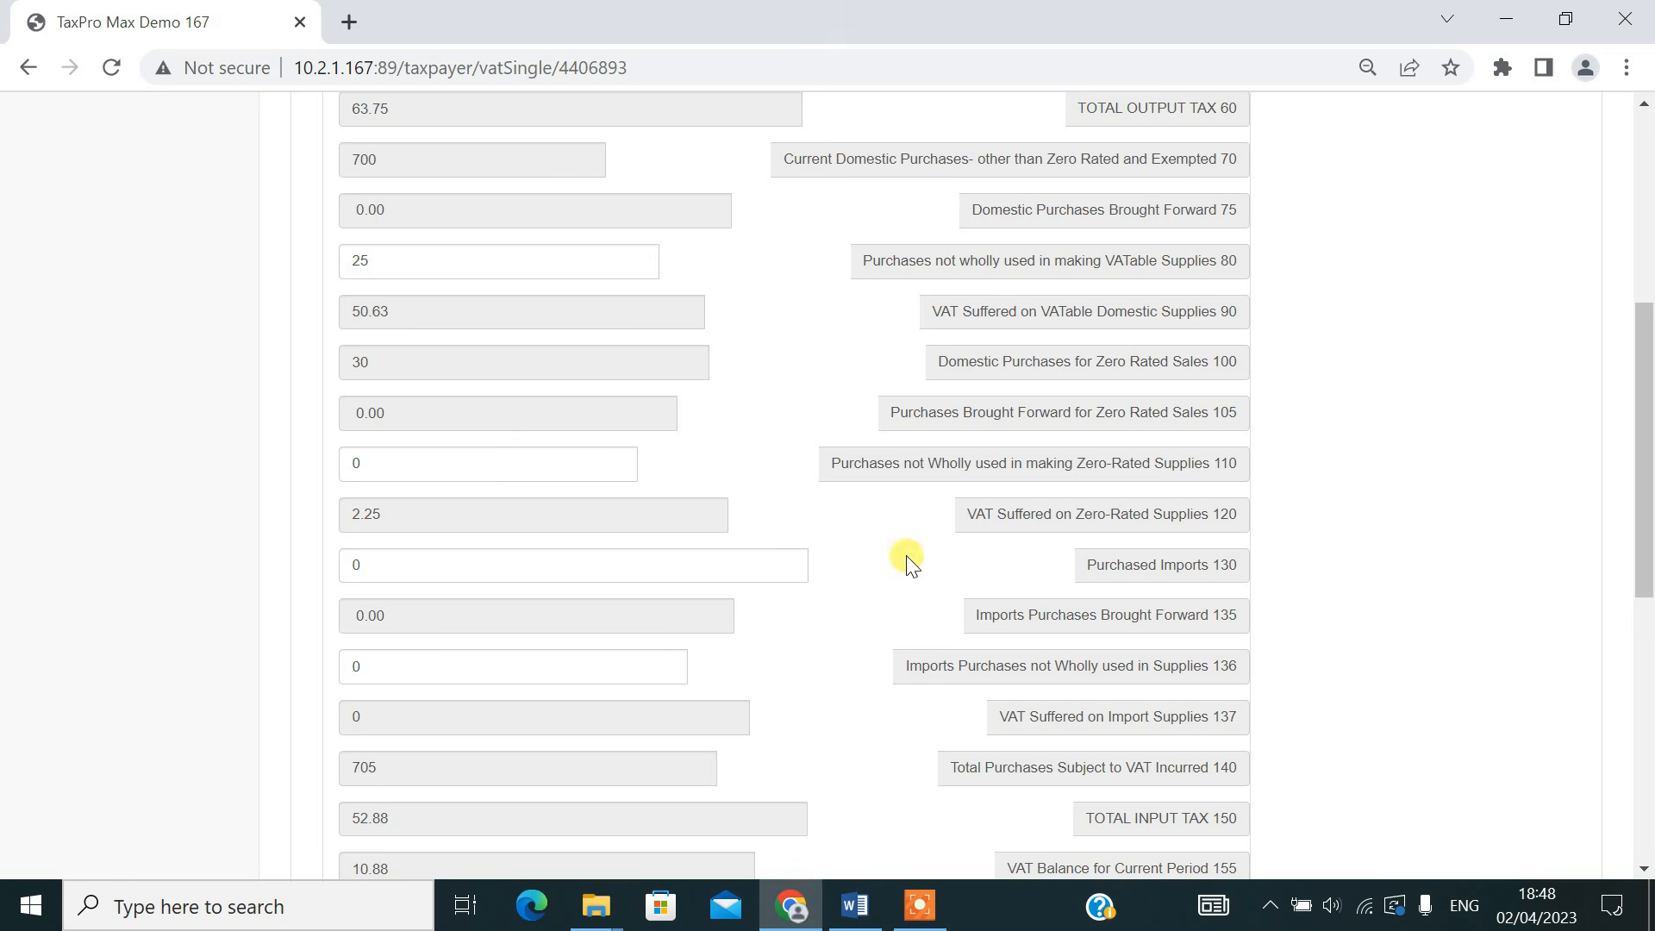
pyautogui.moveTo(1646, 461); pyautogui.dragTo(1654, 532)
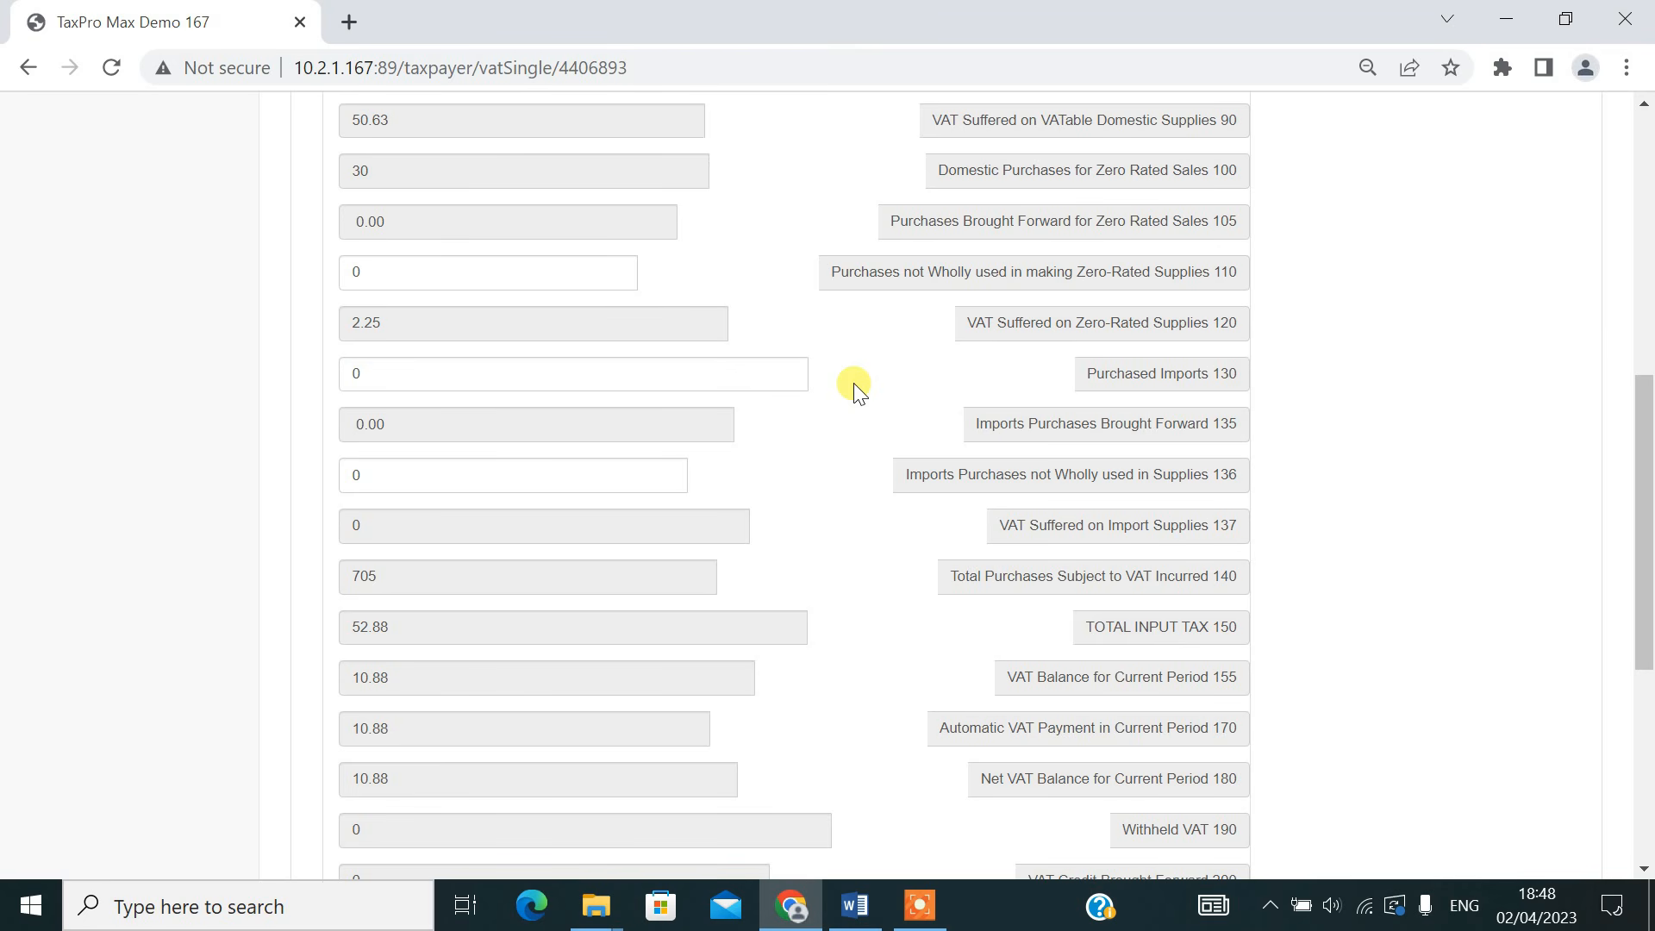
pyautogui.click(695, 379)
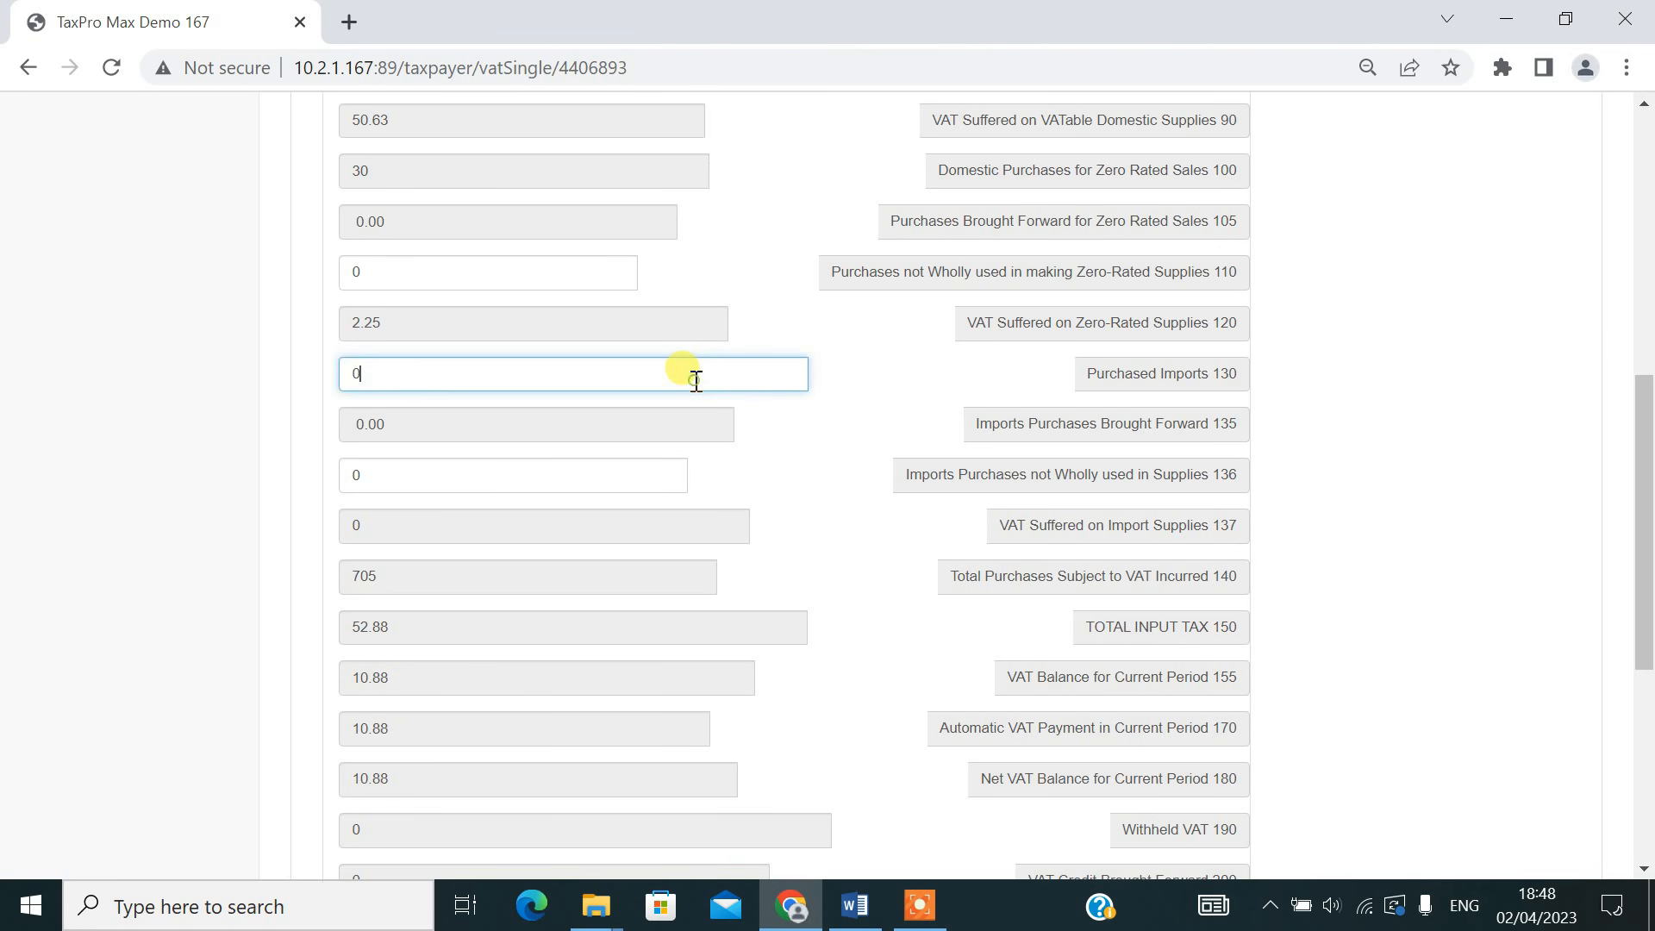
pyautogui.press('BackSpace')
pyautogui.write('40')
pyautogui.click(925, 473)
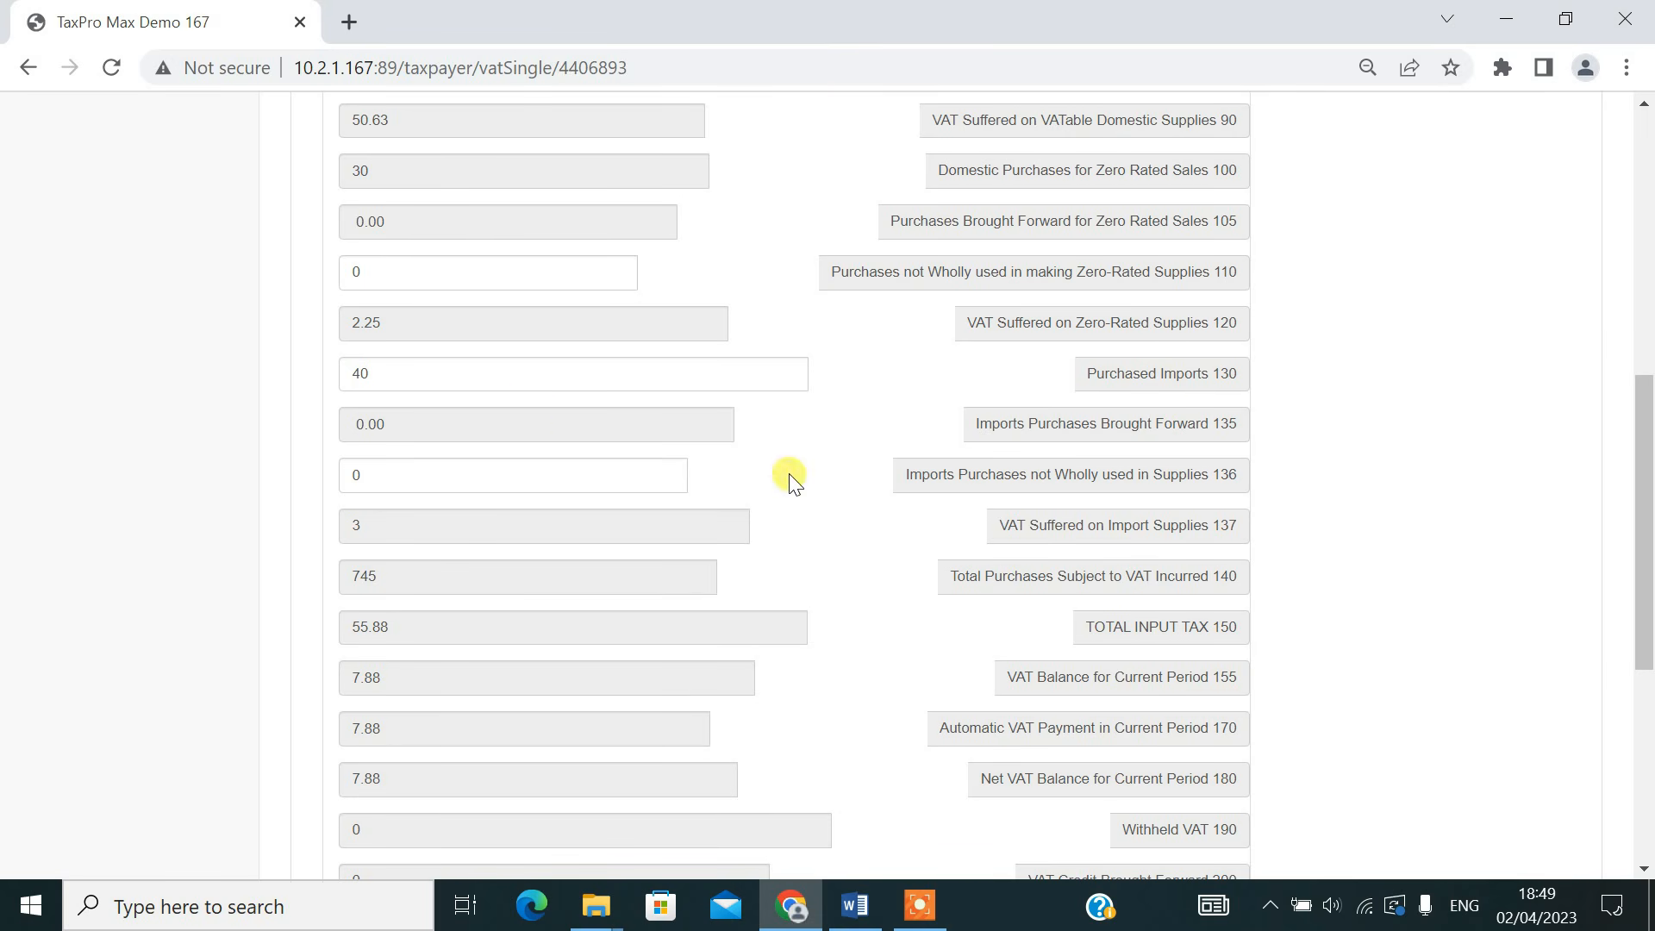
# Set Imports Purchases not Wholly used in Supplies (line 136) to 0 and return Purchased Imports (line 130) to 0
pyautogui.click(493, 471)
pyautogui.press('BackSpace')
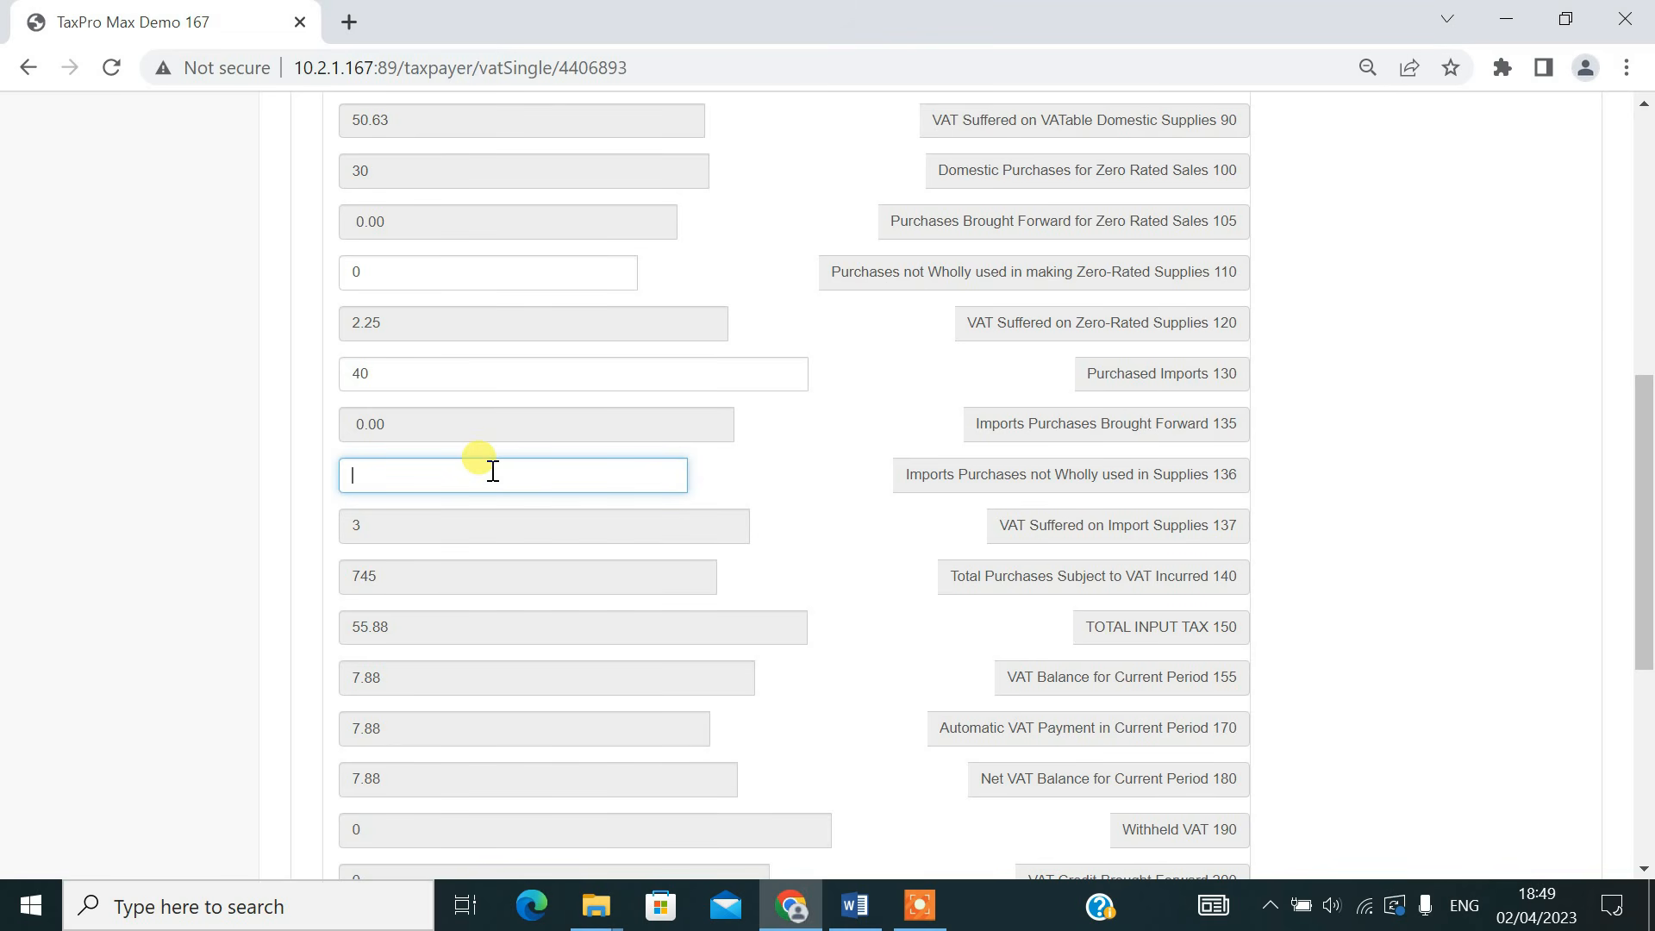
pyautogui.write('0')
pyautogui.click(414, 379)
pyautogui.press('BackSpace')
pyautogui.press('BackSpace')
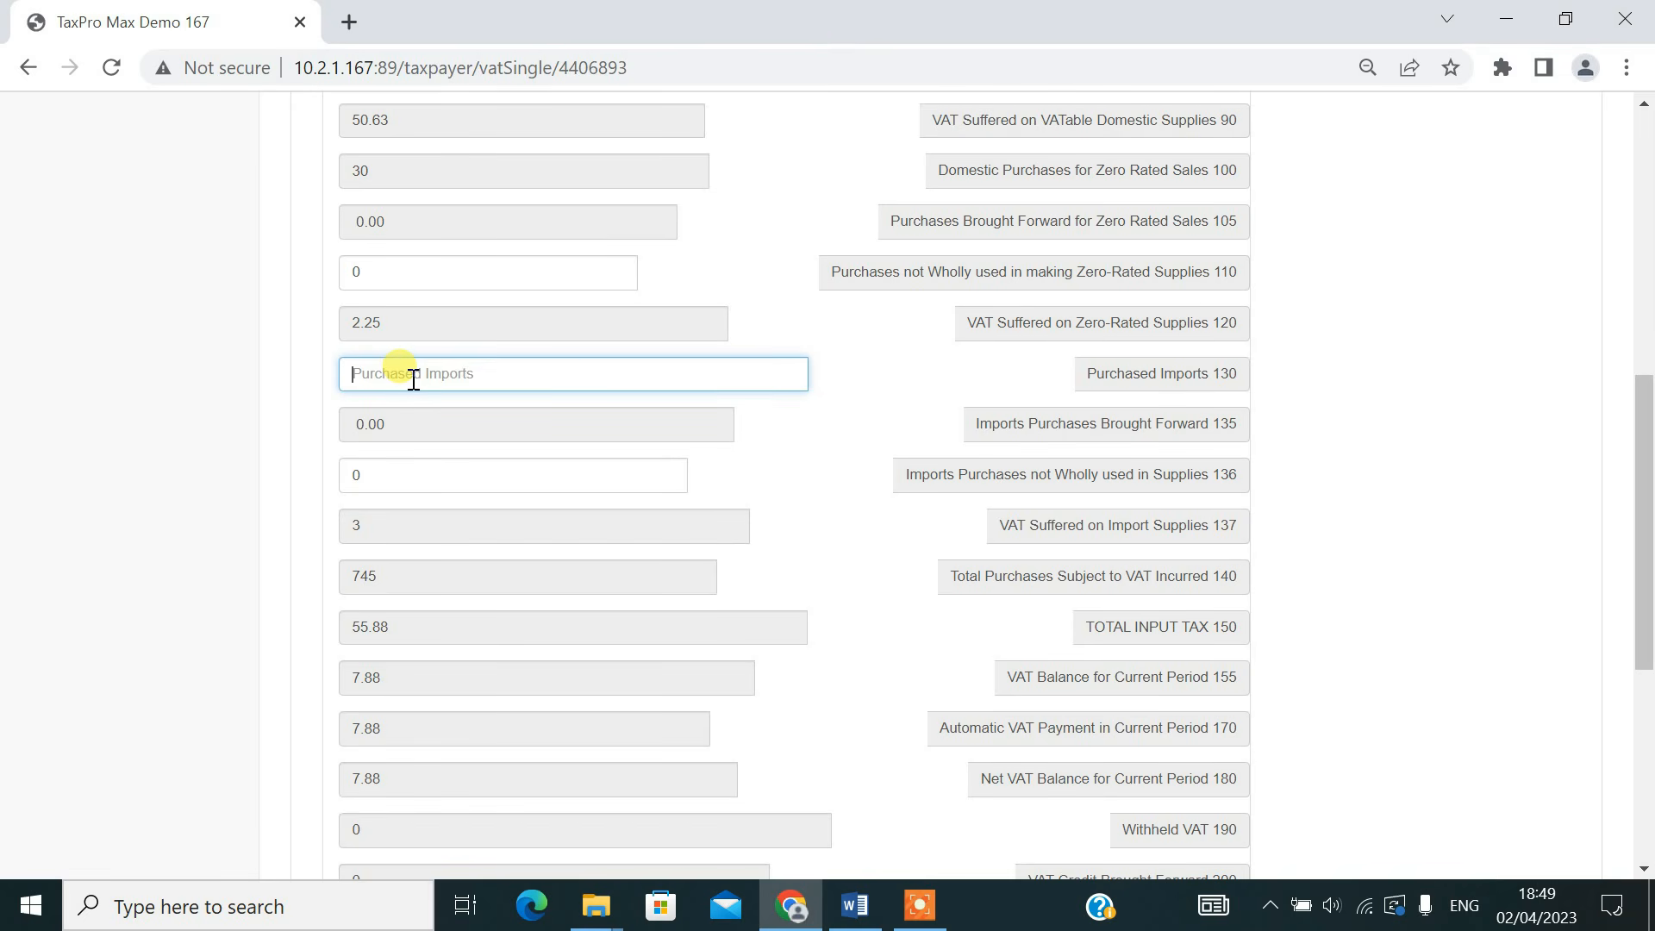
pyautogui.write('0')
pyautogui.click(876, 567)
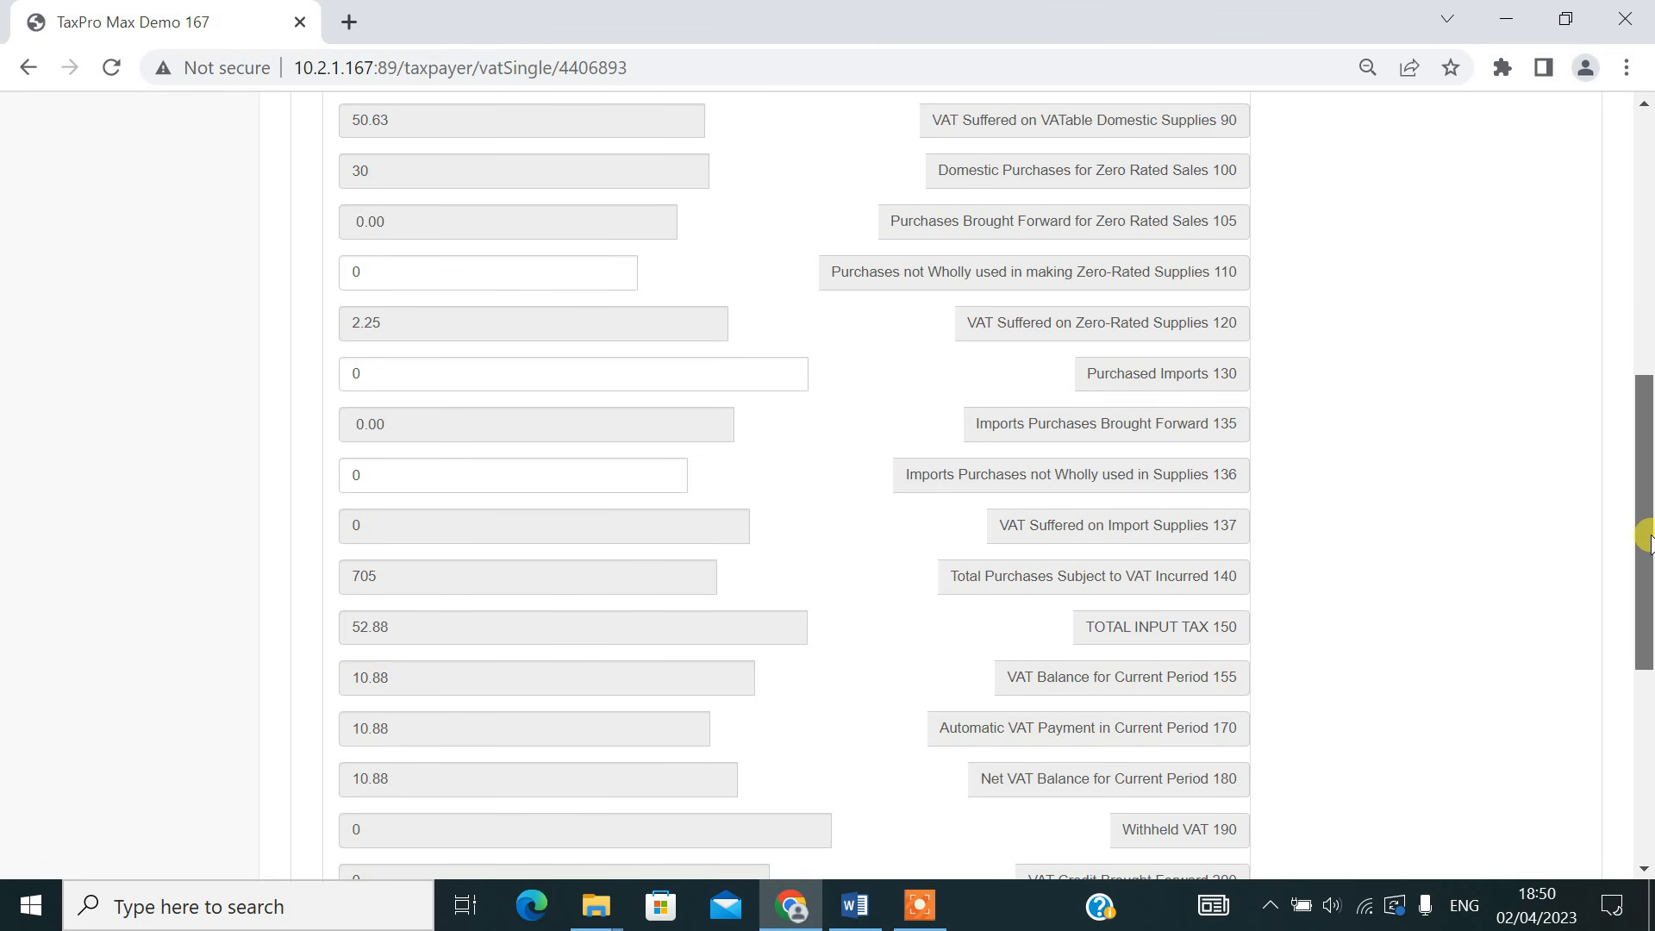
# Review the output tax, input tax and total due, accept the declaration with the amount to be paid, and submit the VAT return
pyautogui.moveTo(1648, 538); pyautogui.dragTo(1649, 726)
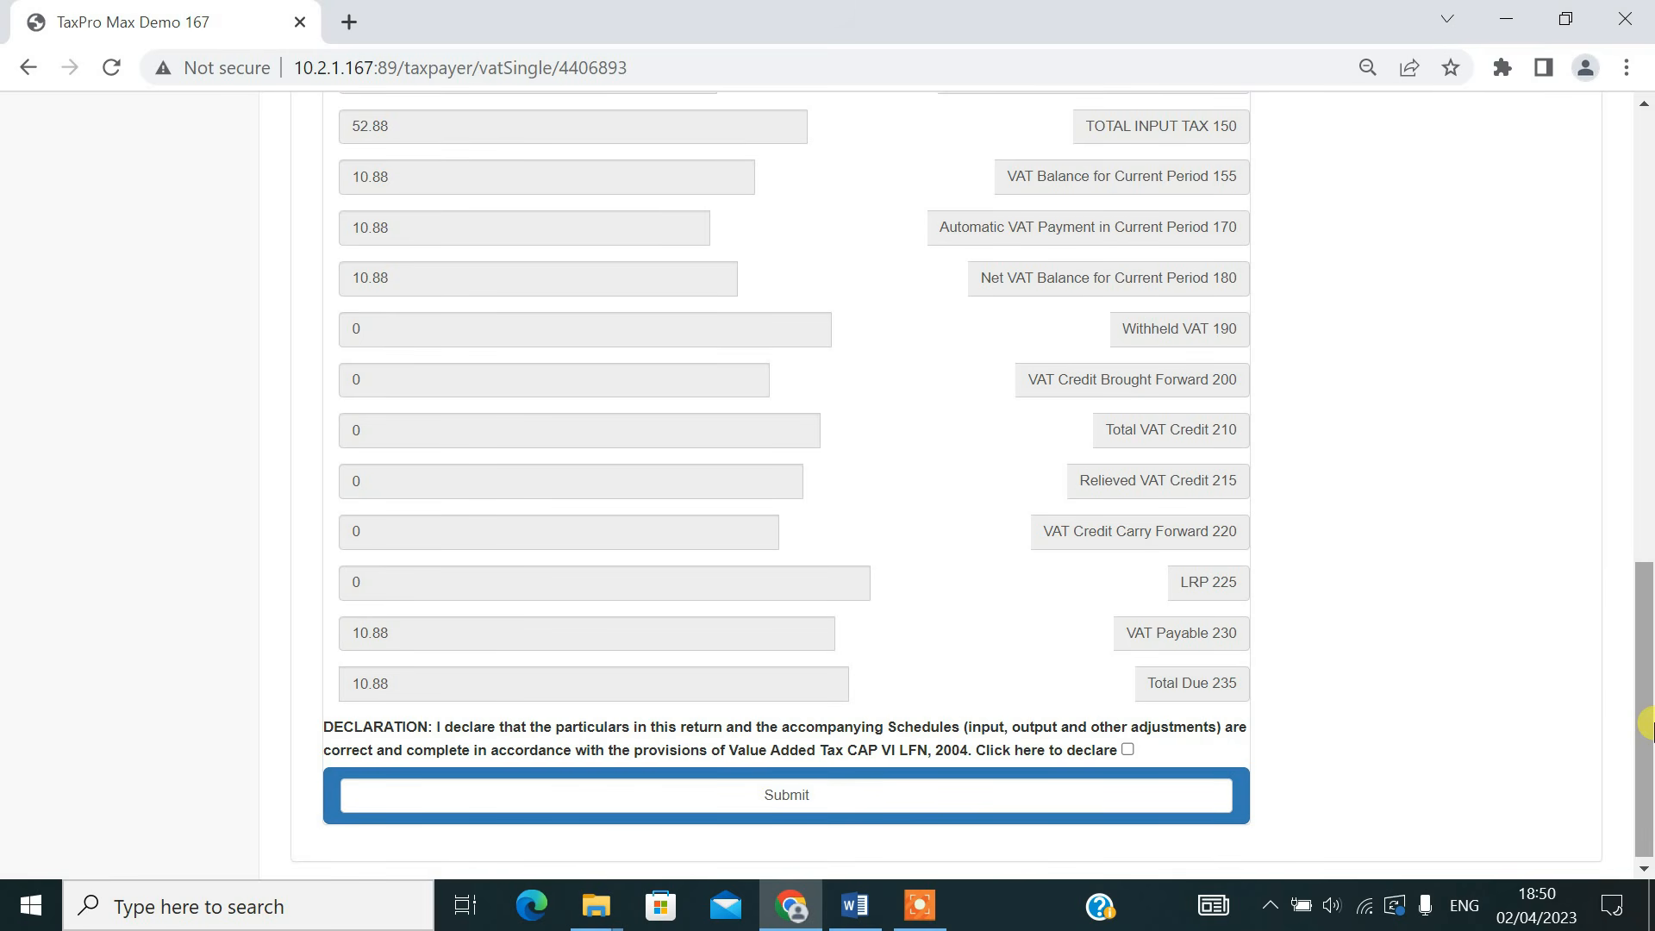
pyautogui.moveTo(1649, 726); pyautogui.dragTo(1639, 389)
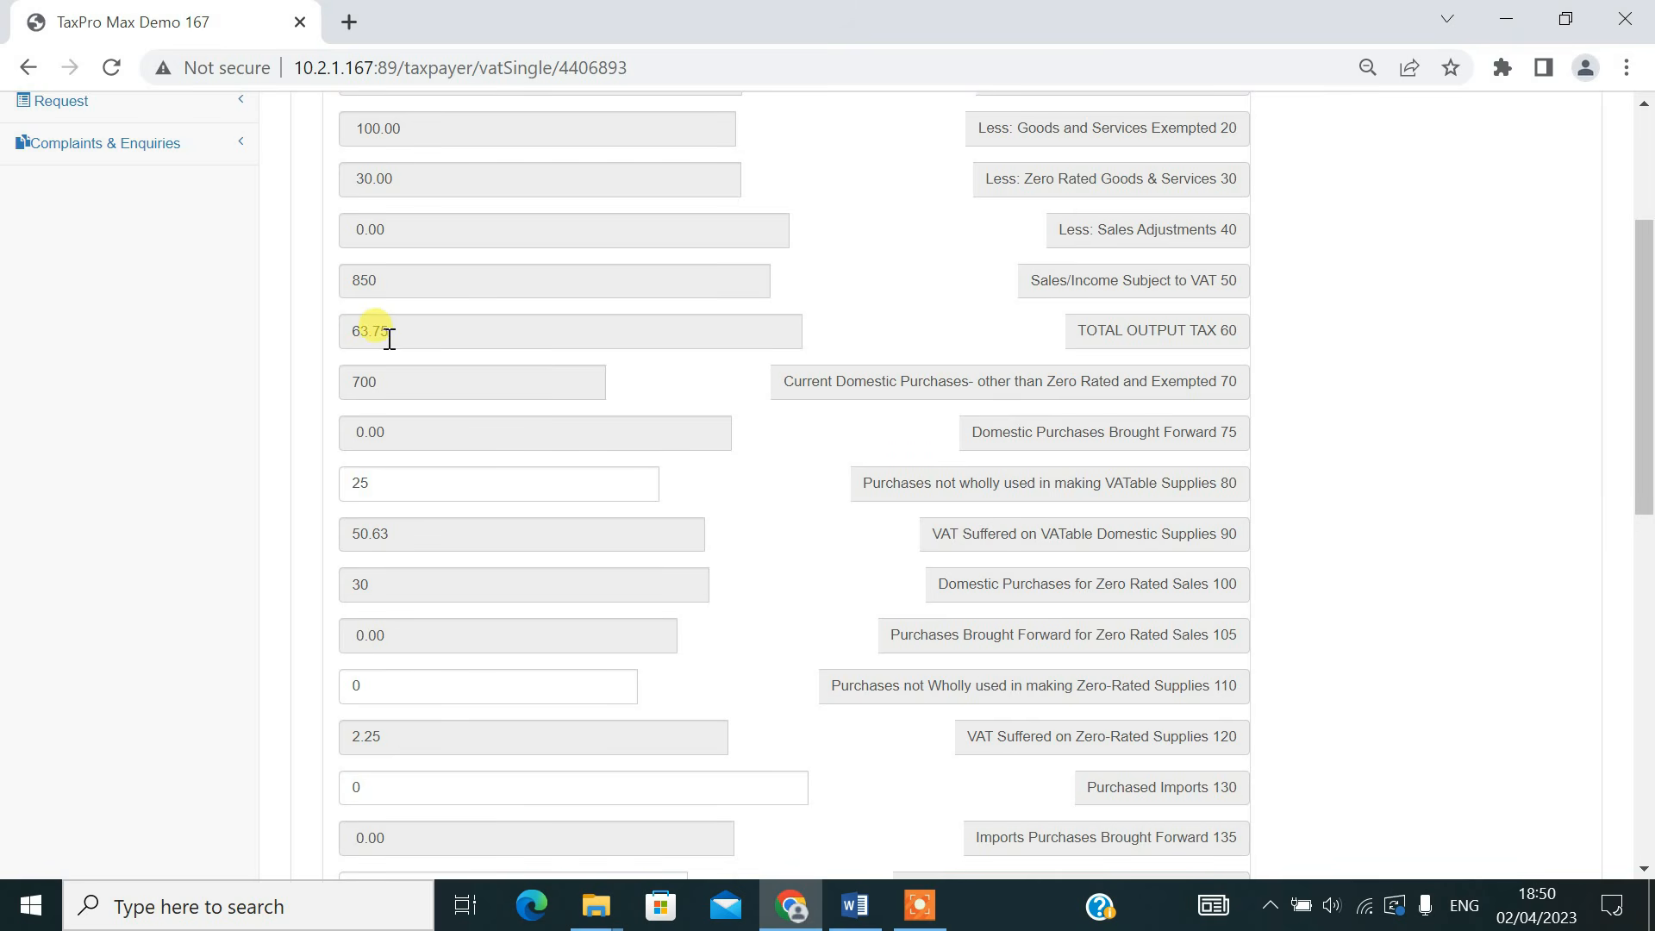
pyautogui.moveTo(1646, 340); pyautogui.dragTo(1647, 624)
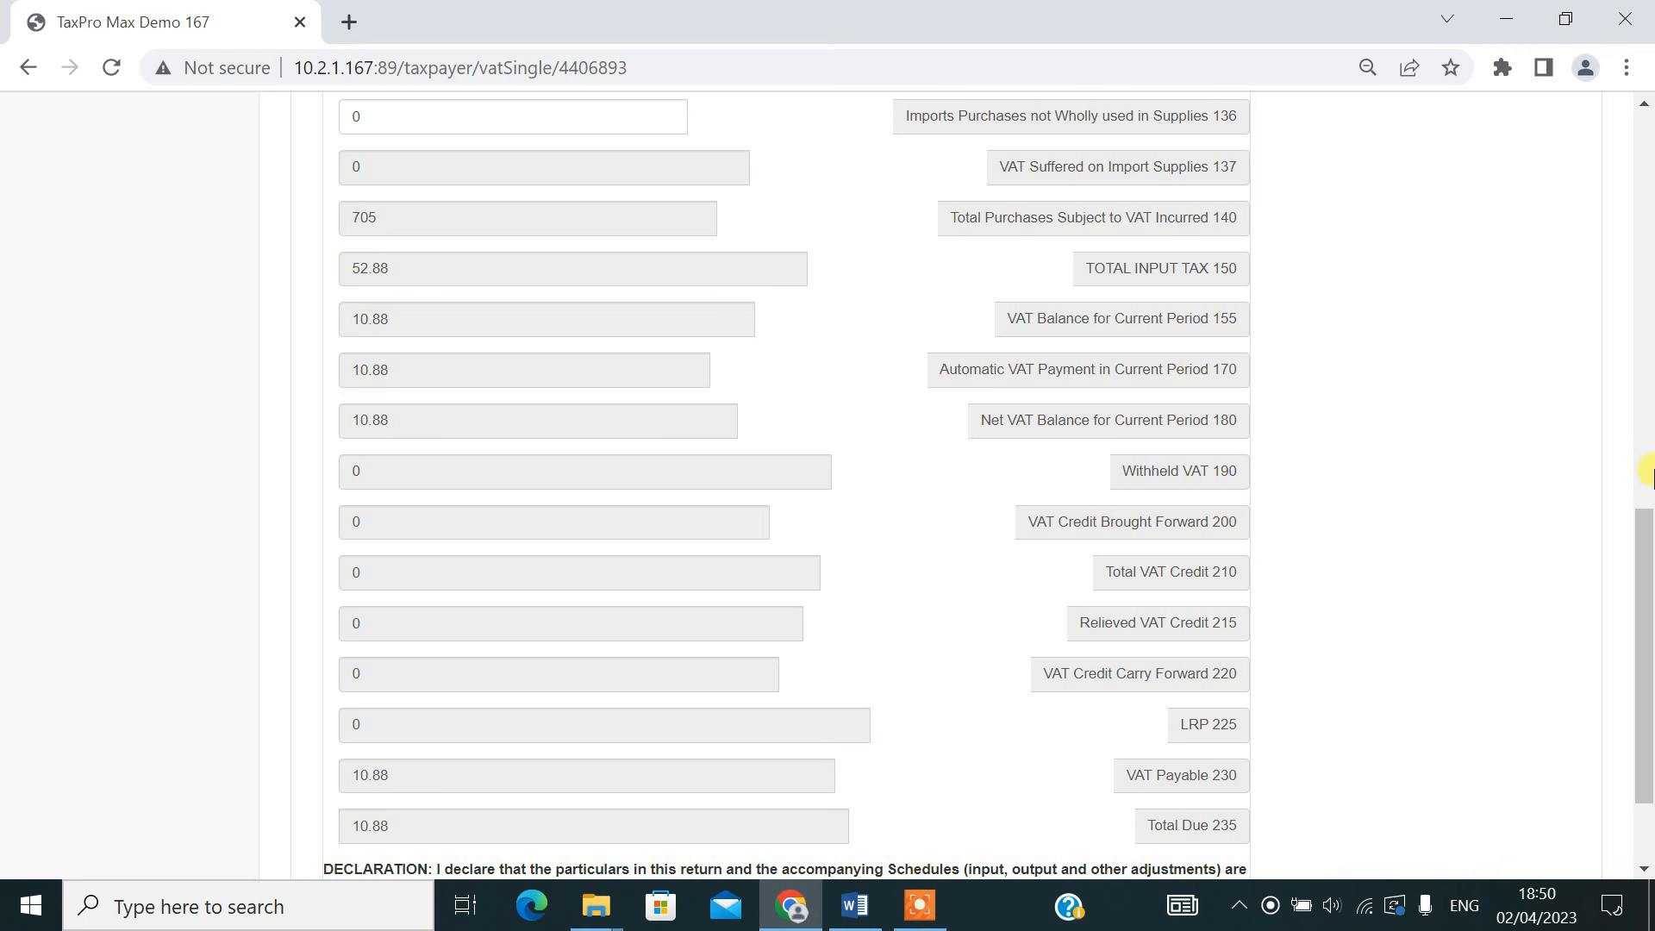
pyautogui.moveTo(1646, 589); pyautogui.dragTo(1646, 647)
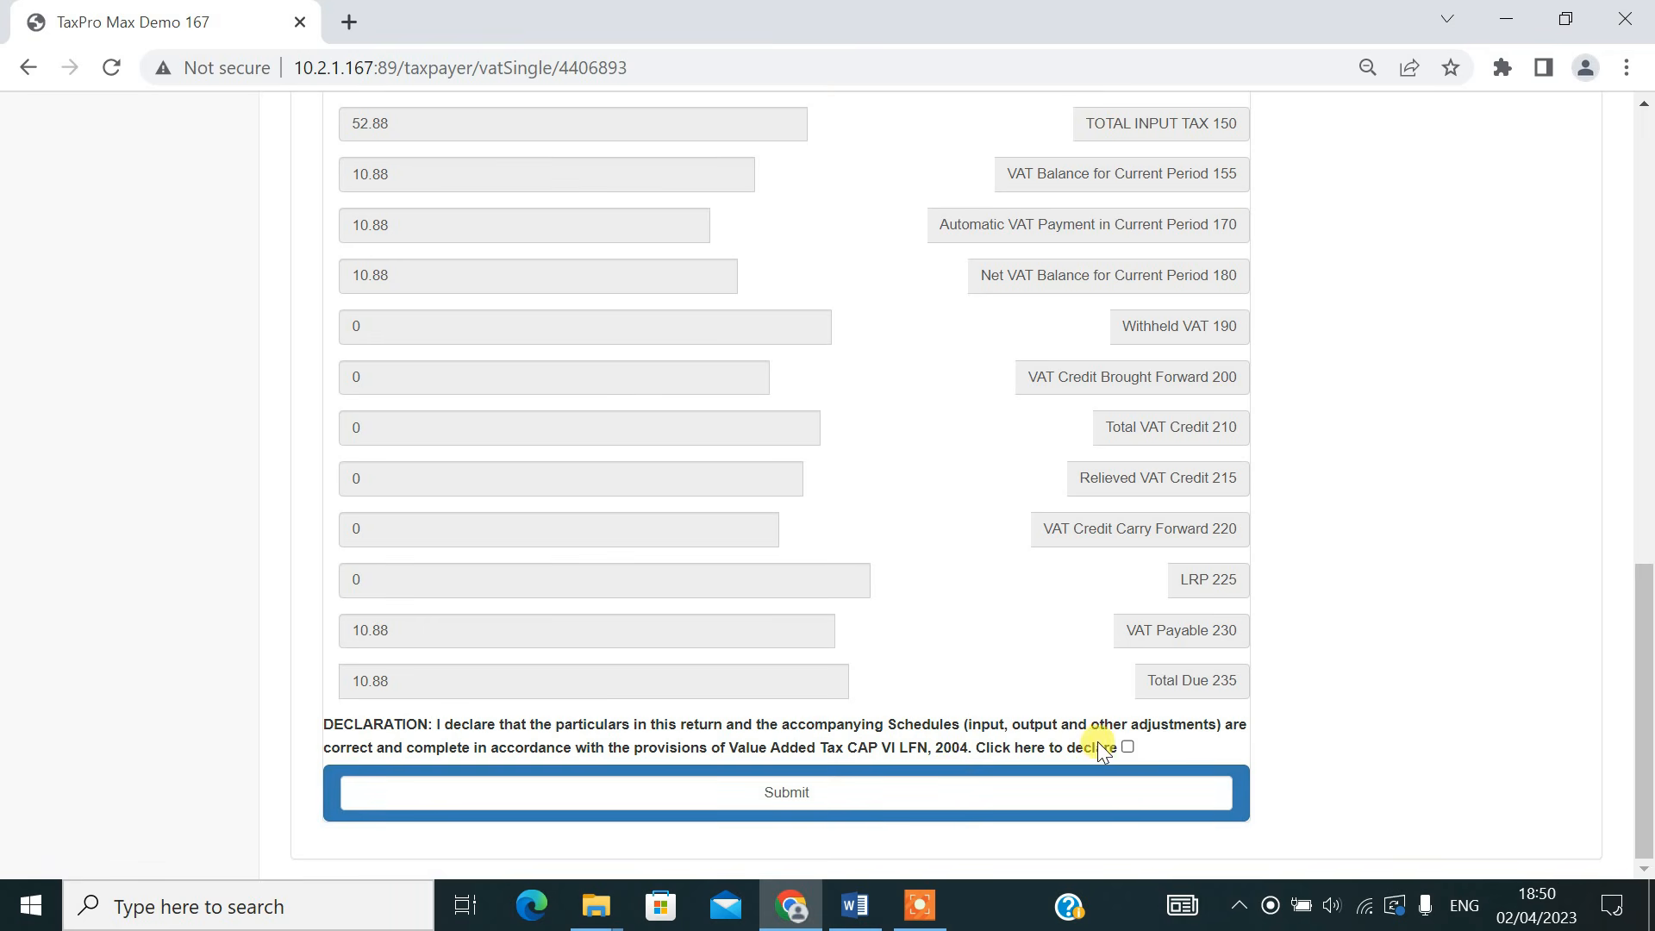
pyautogui.click(1127, 746)
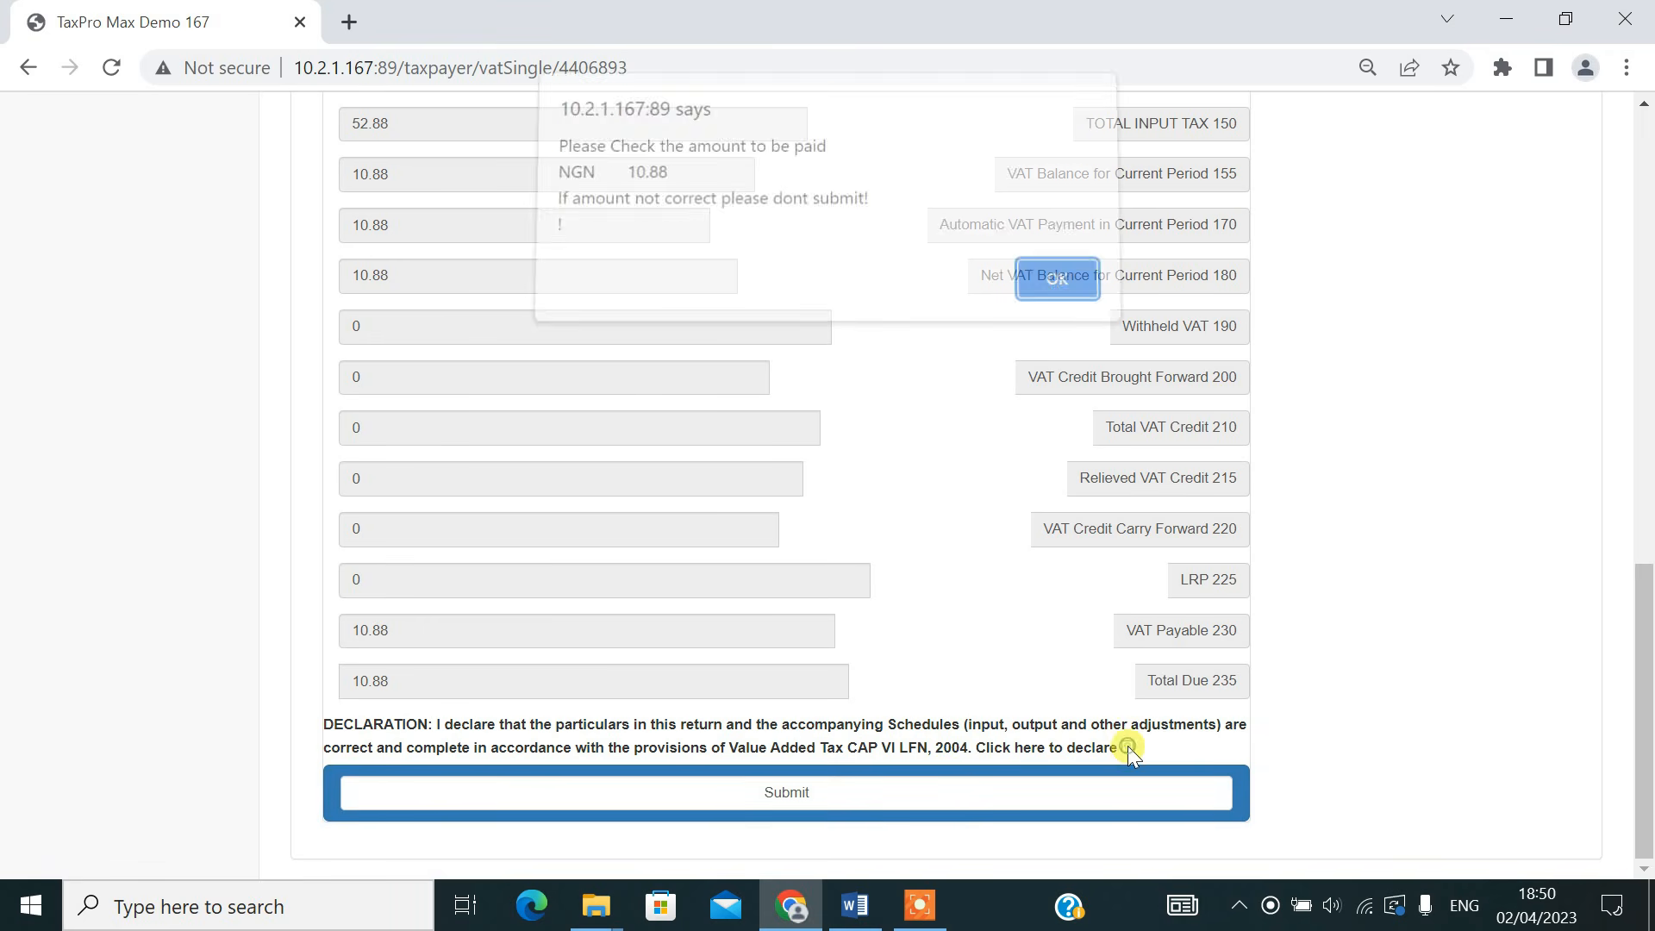
pyautogui.click(1037, 291)
pyautogui.click(776, 792)
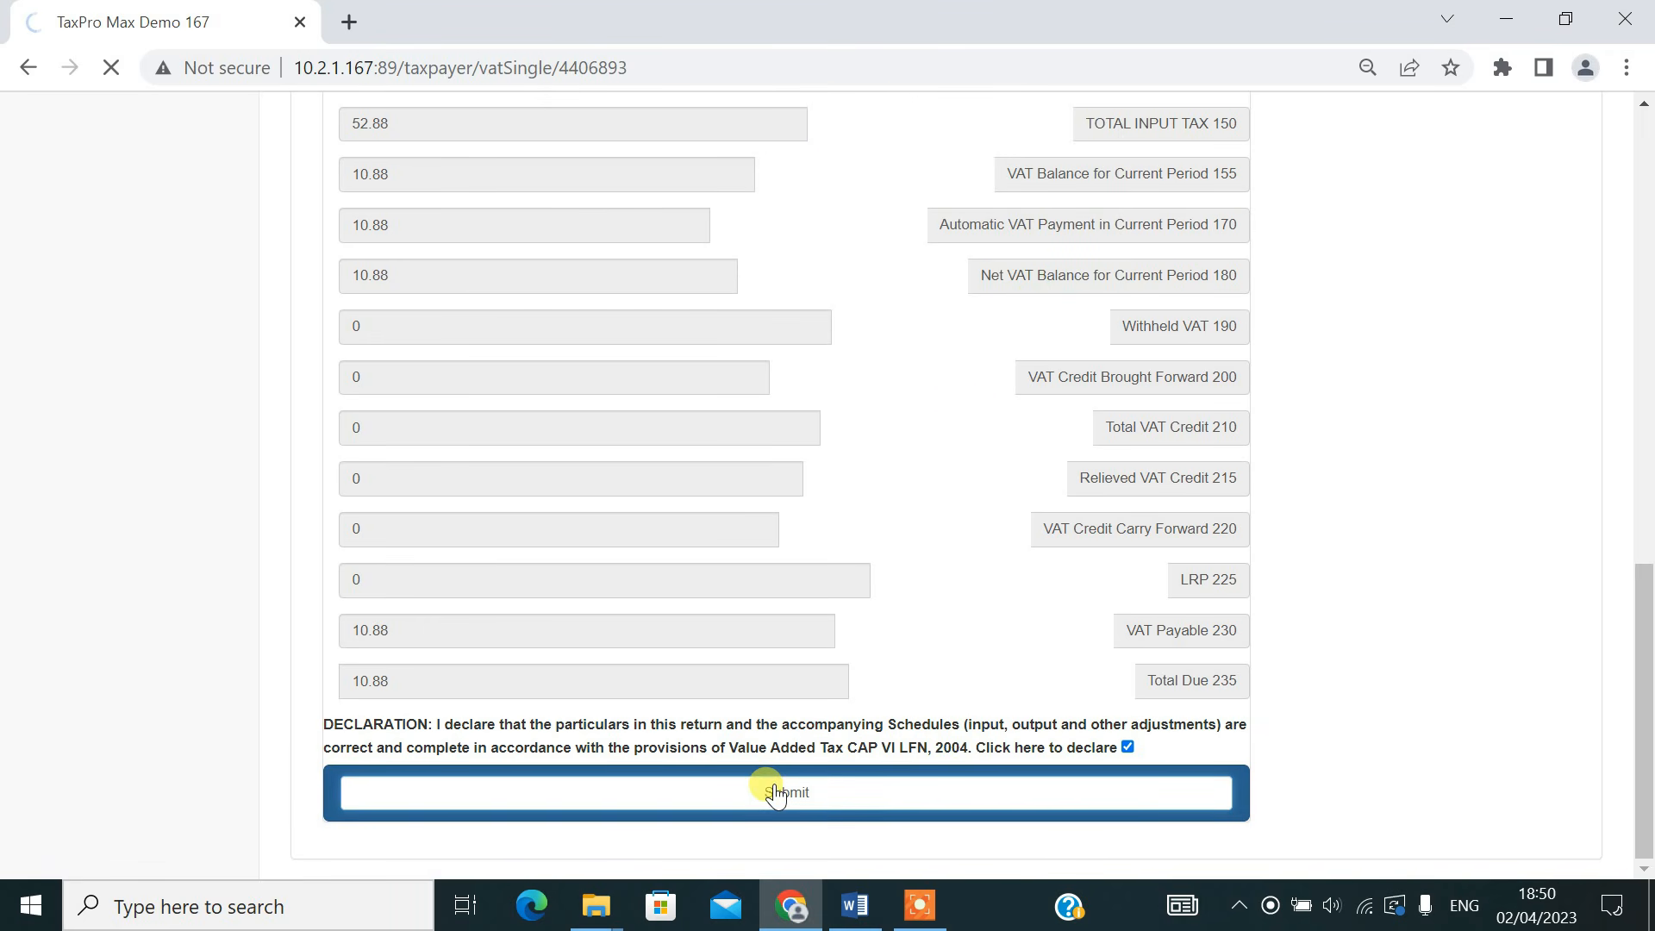